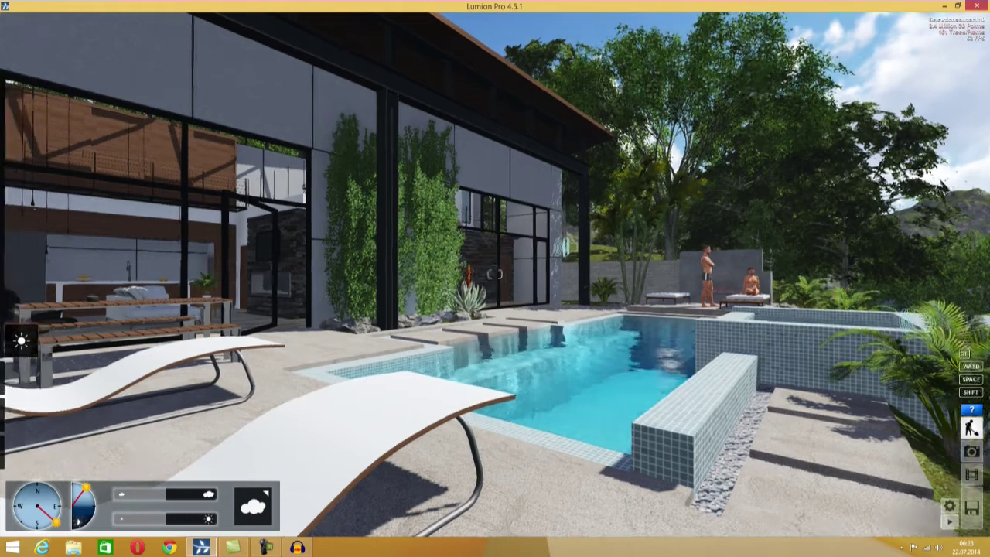
Fly the camera from the pool through the glass doors to the kitchen island sink and faucet
mouse_move(533, 259)
right_mouse_down()
mouse_move(464, 263)
mouse_move(464, 278)
right_mouse_up()
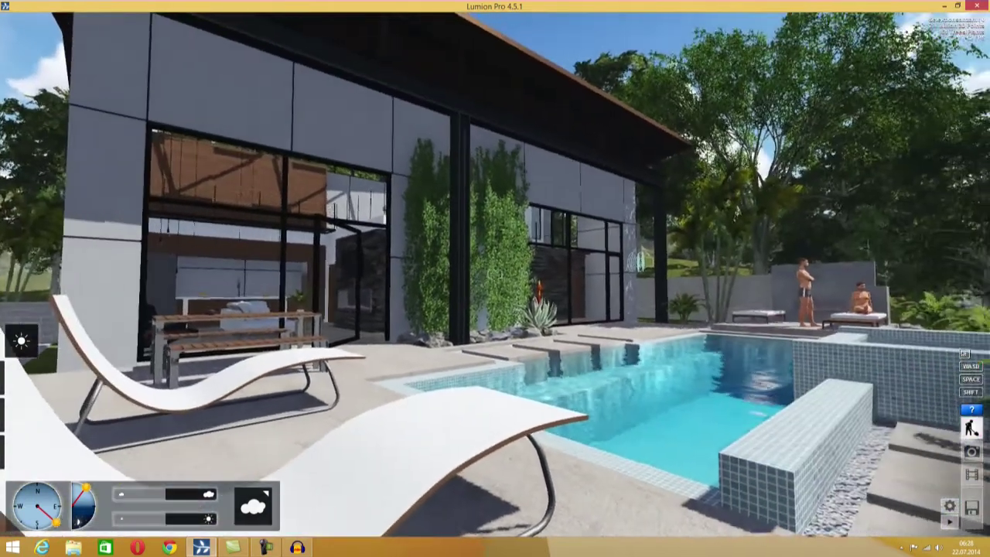
key("w")
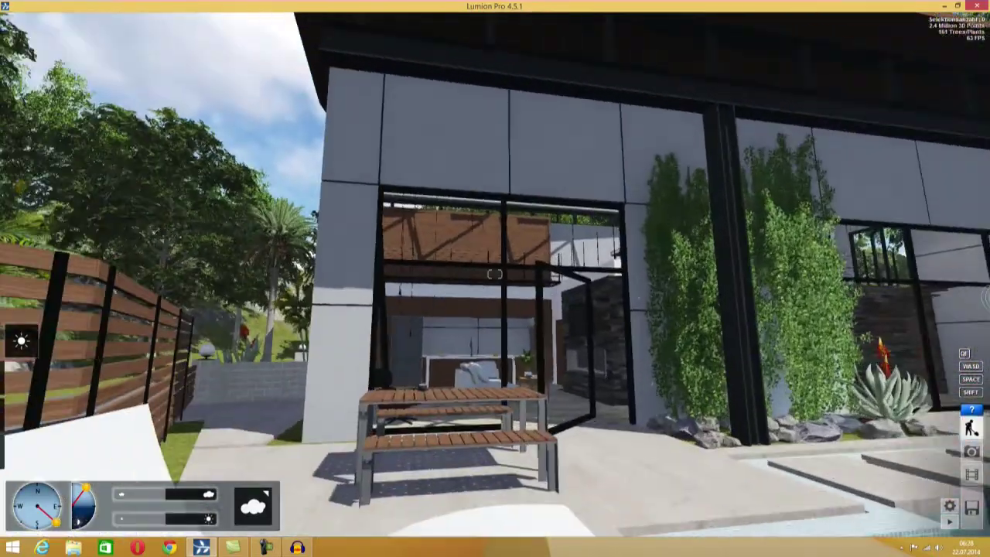
key("w")
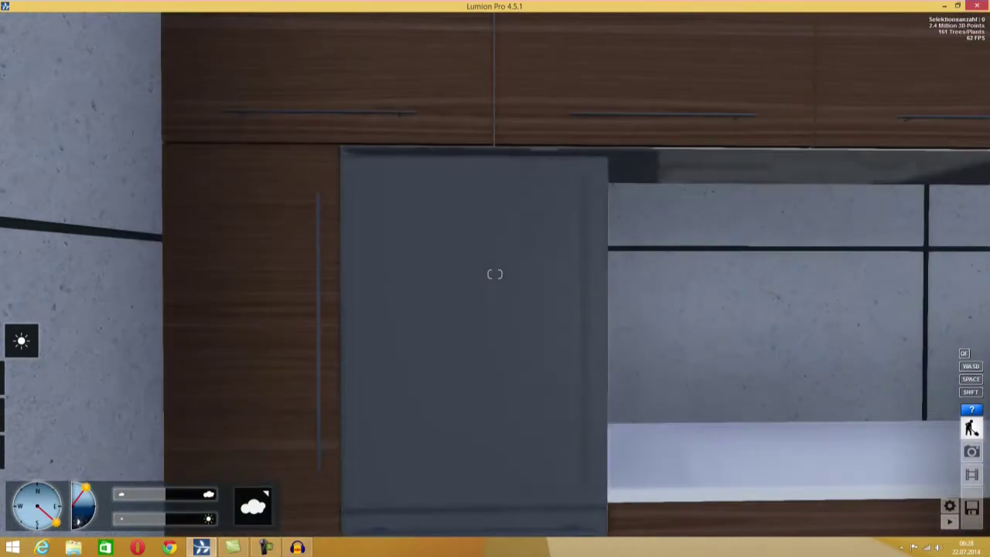
mouse_move(495, 273)
right_mouse_down()
mouse_move(464, 274)
mouse_move(556, 274)
right_mouse_up()
right_click_drag(495, 273, 520, 387)
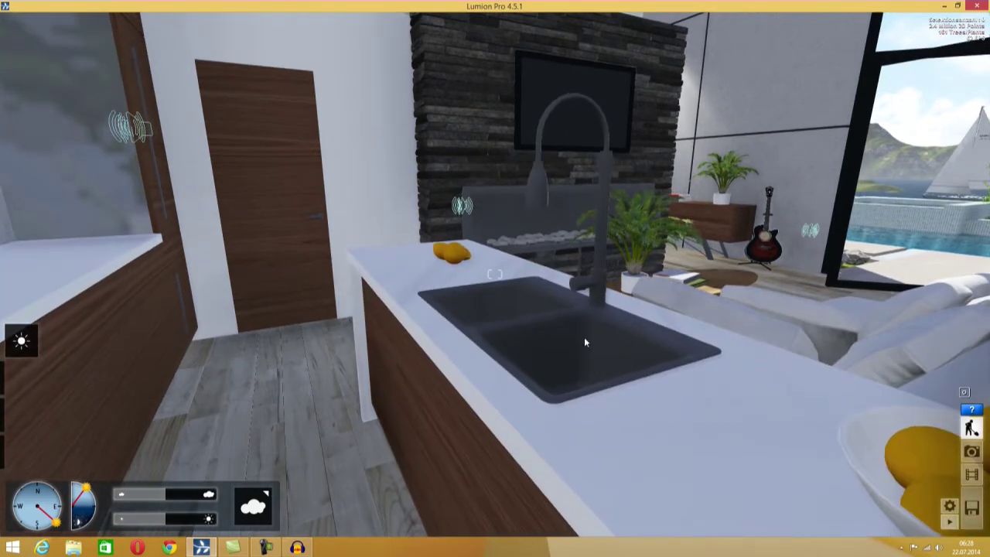
key("s")
key("a")
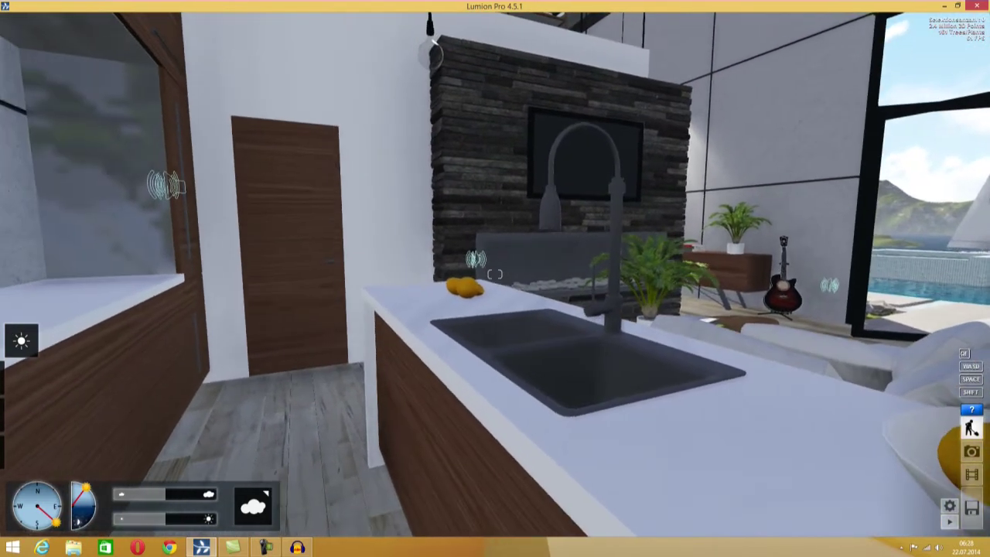
right_click_drag(495, 278, 557, 248)
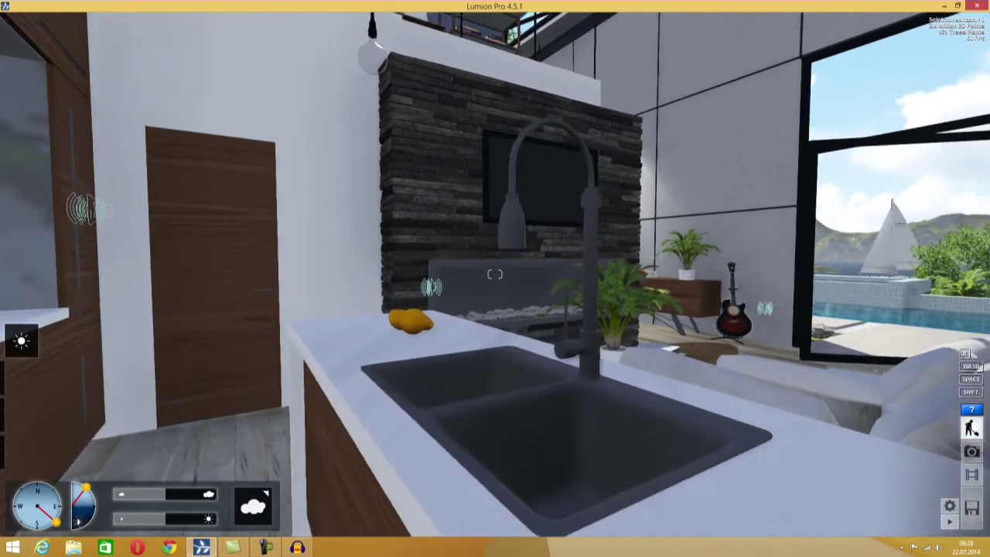
key("w")
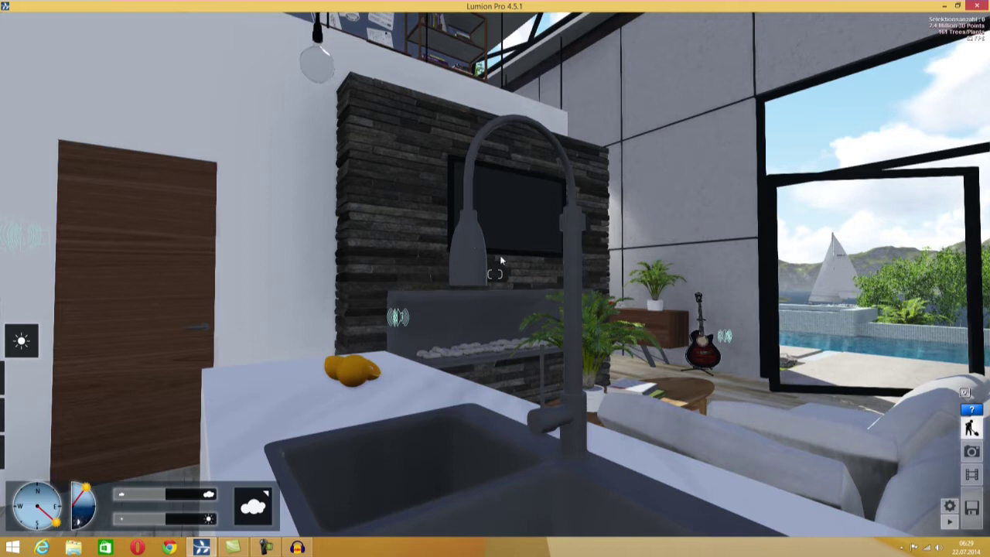
mouse_move(22, 379)
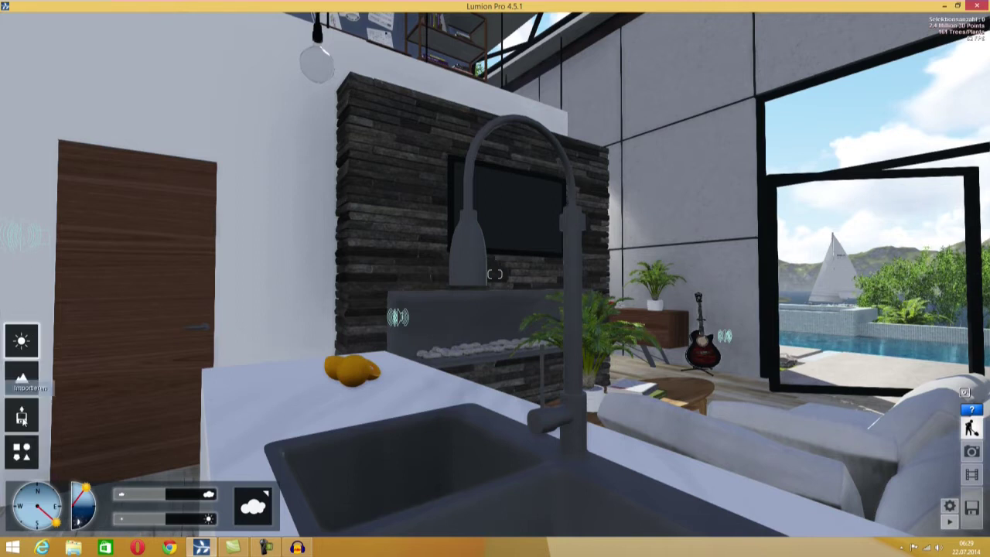
Open the Lights and Special Objects library from the Objects category
left_click(22, 416)
left_click(31, 464)
left_click(33, 464)
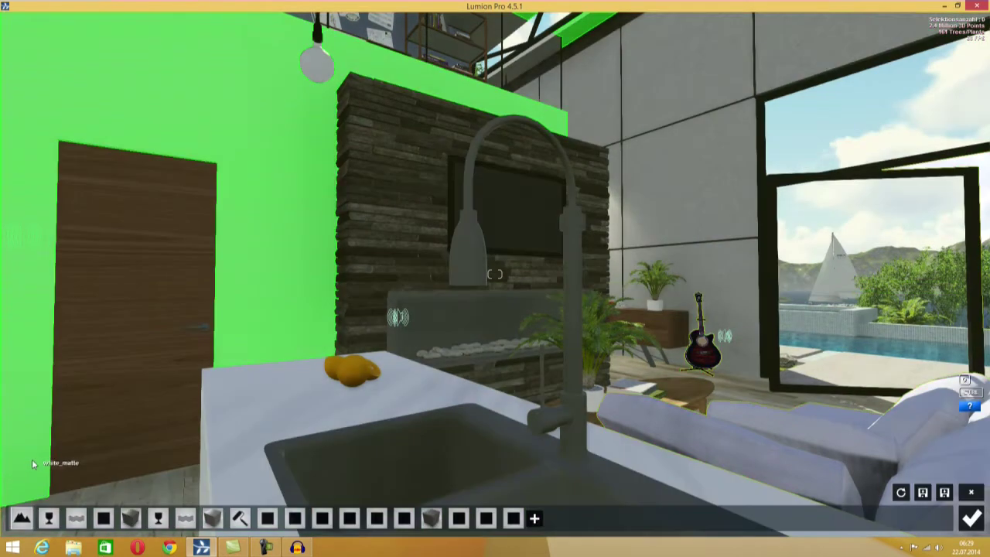
left_click(20, 460)
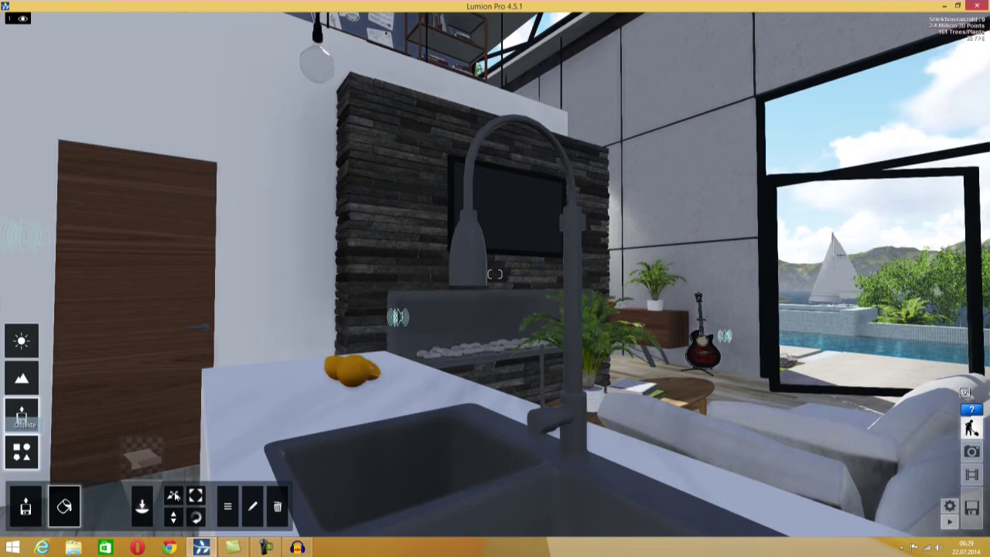
left_click(85, 516)
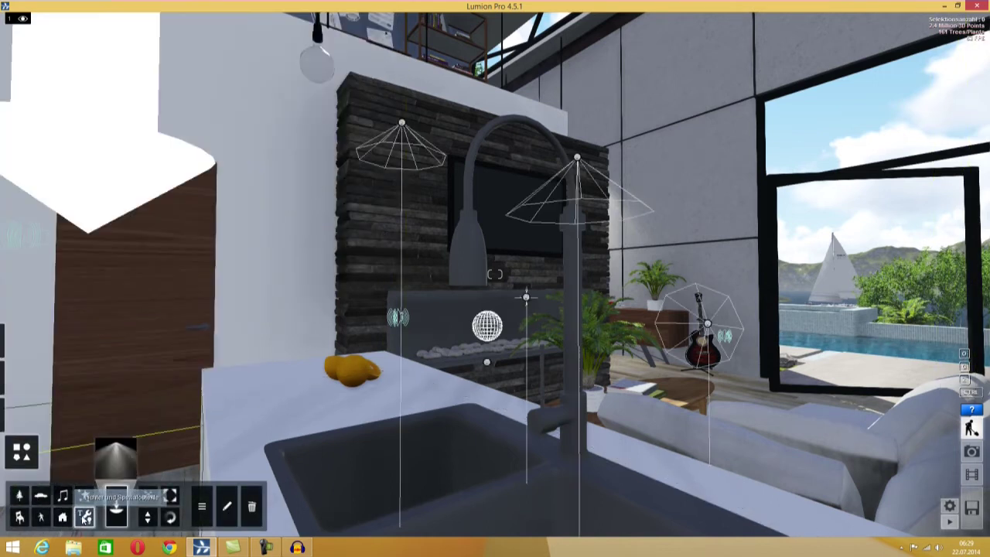
left_click(115, 456)
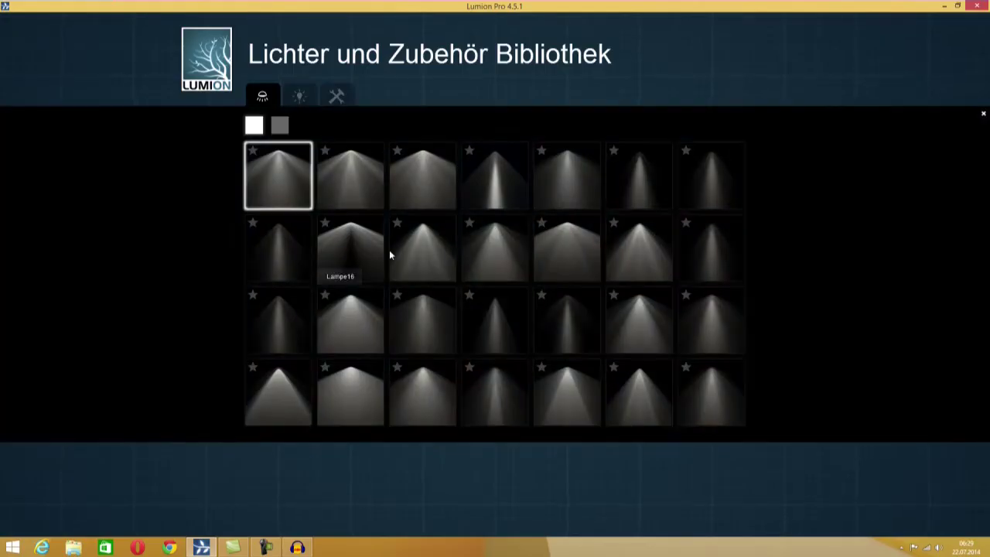
Pick the reflection control object from the Utilities tab and return to the scene
left_click(336, 97)
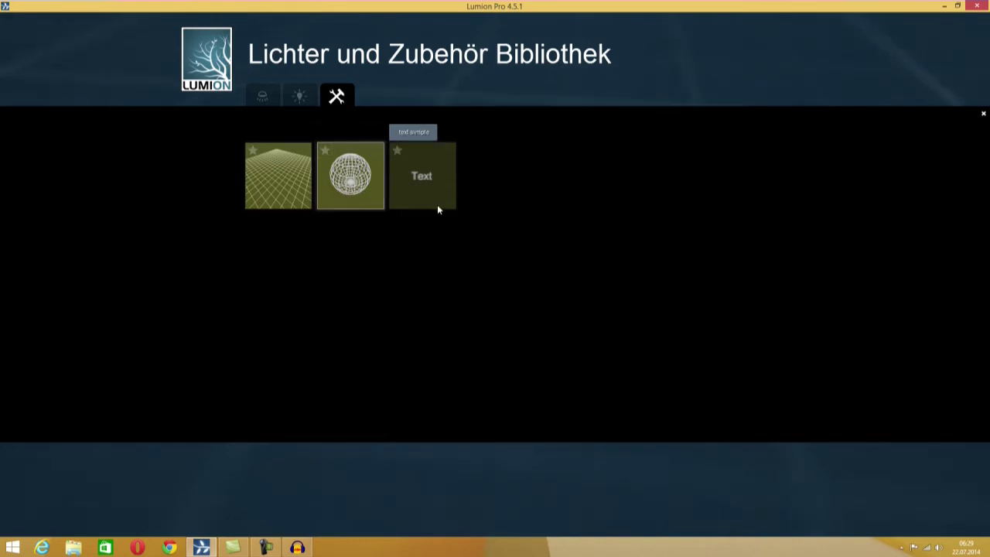
left_click(982, 113)
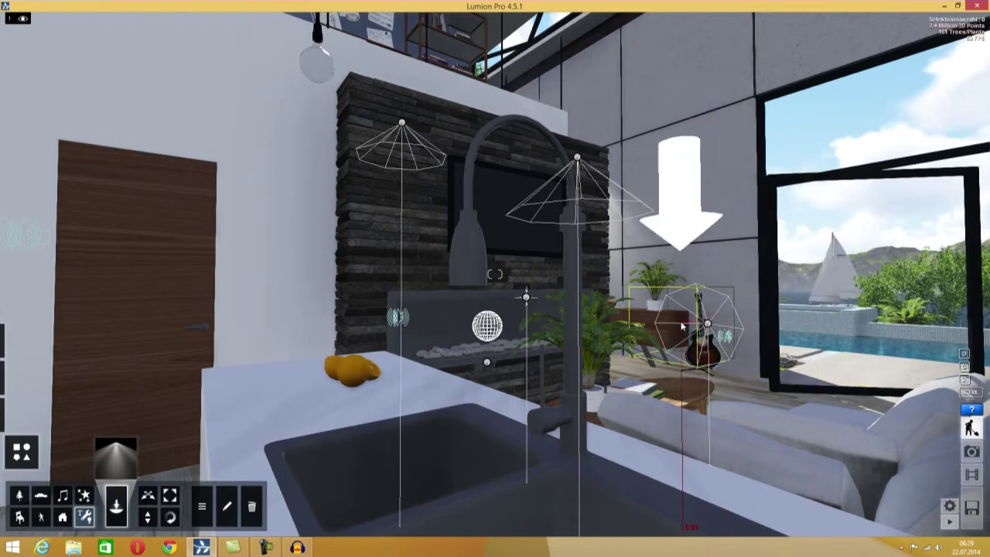
Place the reflection control sphere in the living area in front of the fireplace
scroll(648, 311, "down", 3)
scroll(495, 309, "down", 3)
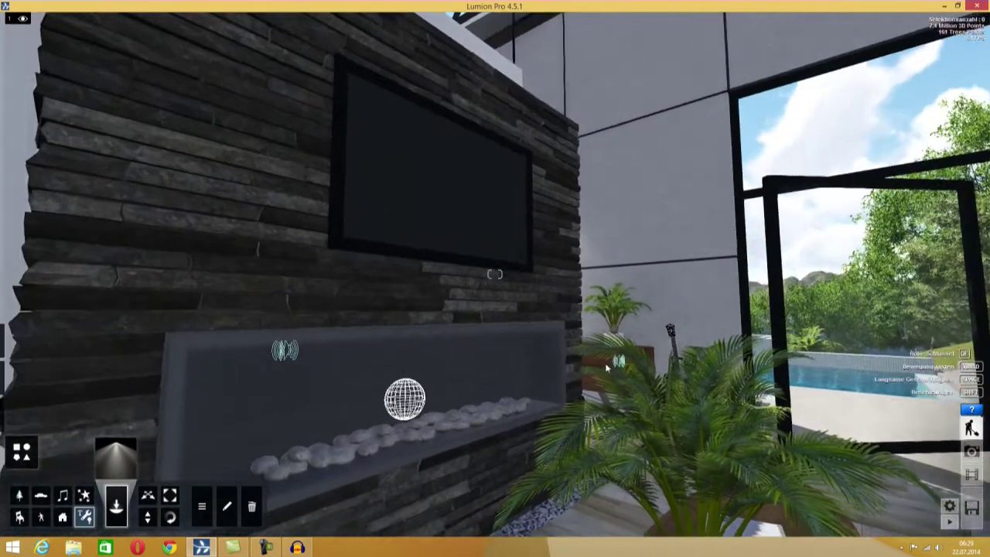
left_click_drag(435, 393, 465, 375)
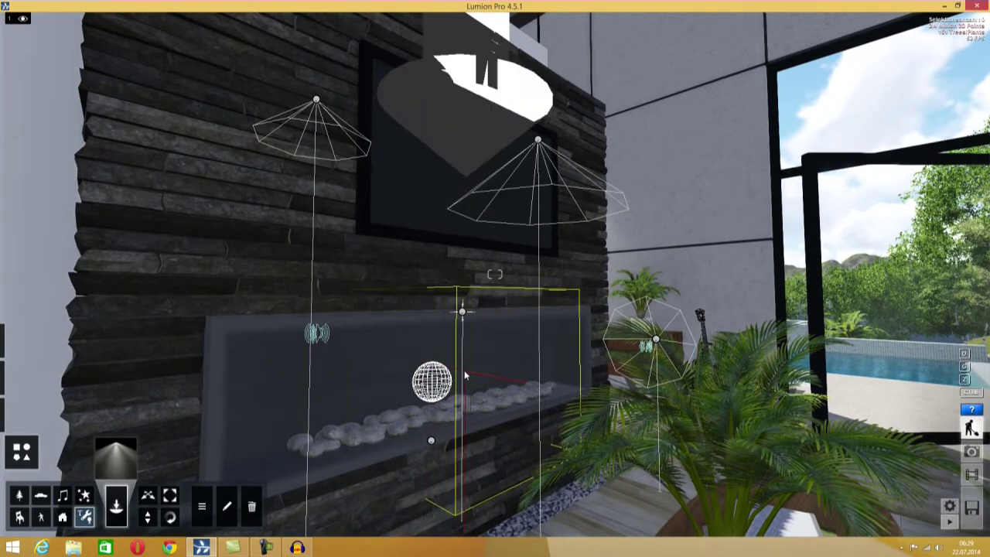
Fly the view back to the kitchen sink and tilt it down toward the basin
scroll(464, 374, "up", 5)
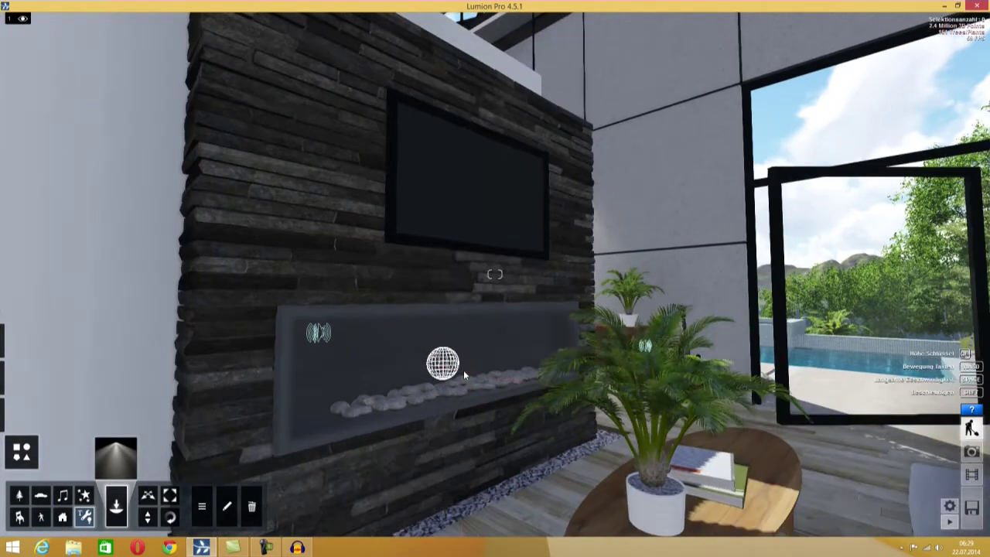
scroll(463, 375, "up", 3)
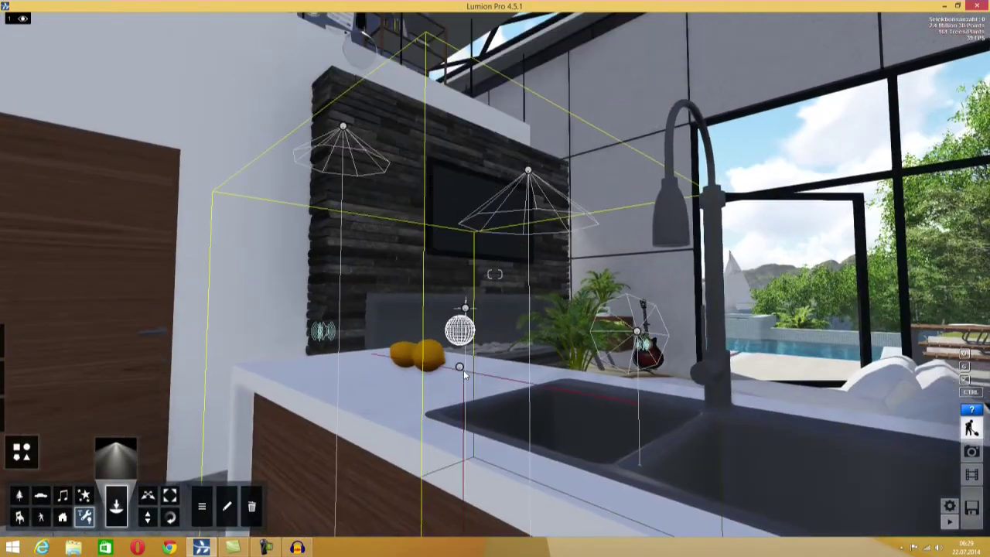
scroll(464, 375, "up", 3)
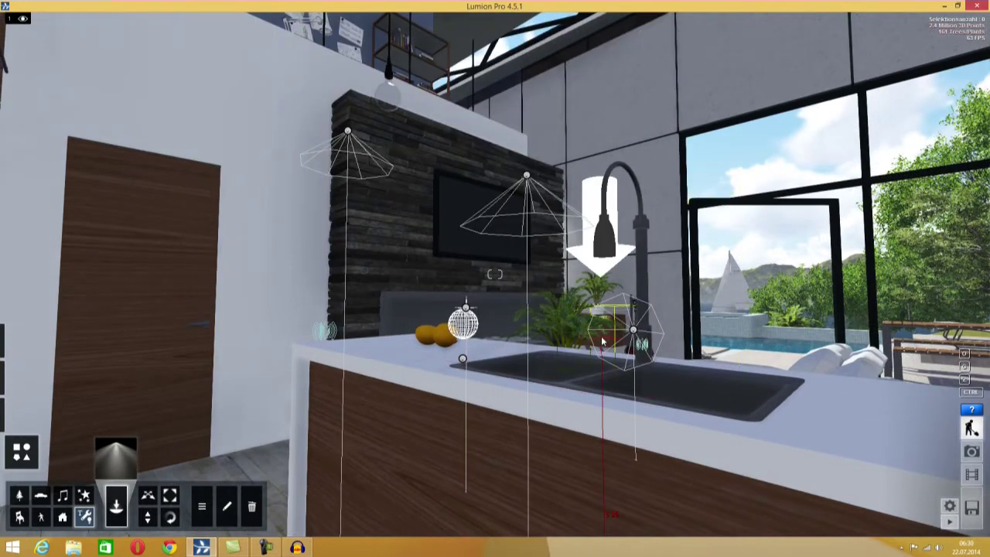
scroll(601, 335, "down", 3)
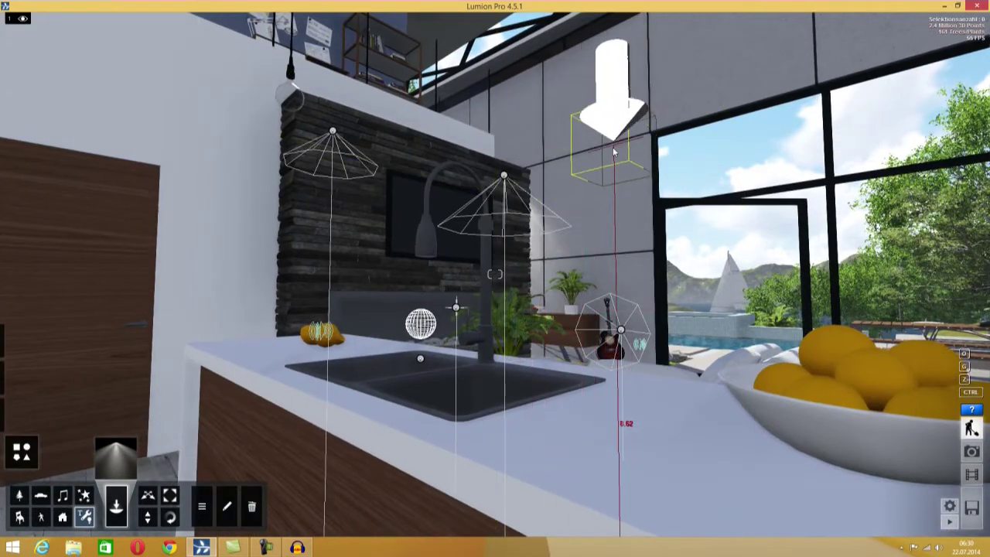
right_click_drag(551, 336, 539, 344)
key("w")
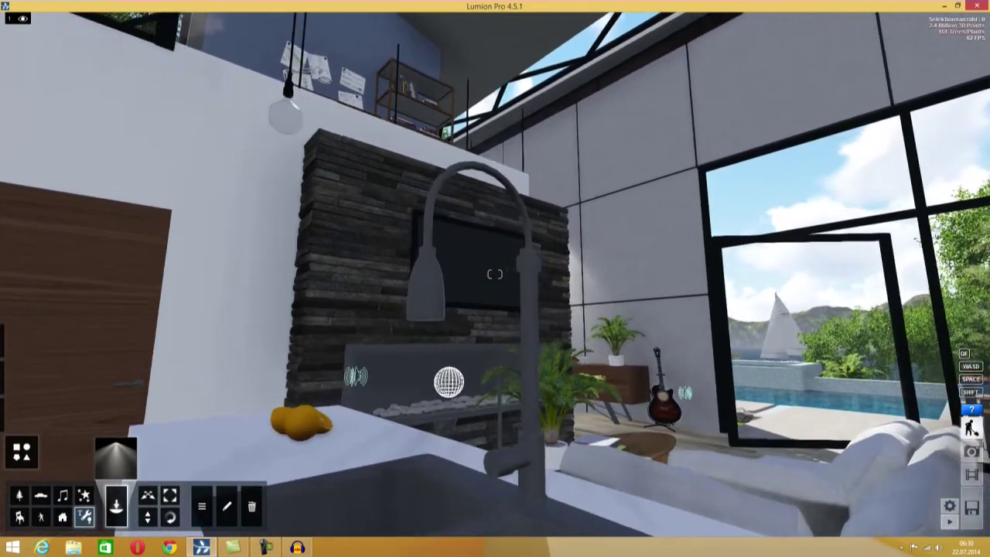
right_click_drag(494, 274, 494, 274)
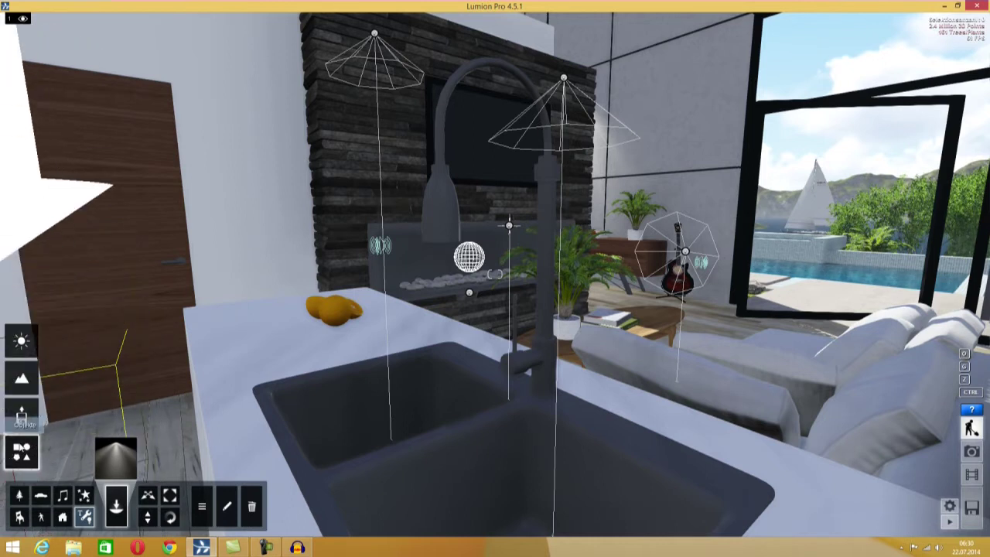
Open the faucet's material in the material editor through Edit Material
left_click(22, 413)
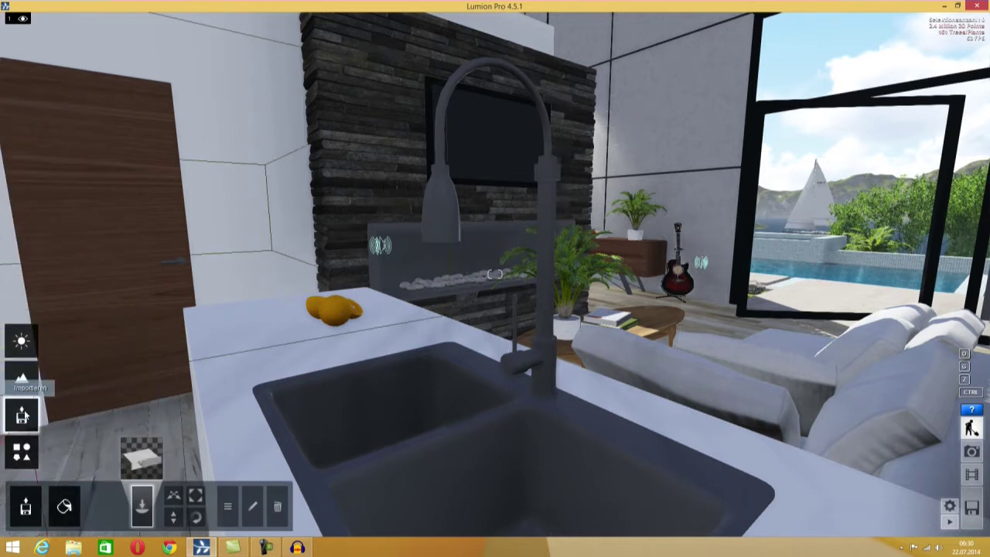
left_click(64, 506)
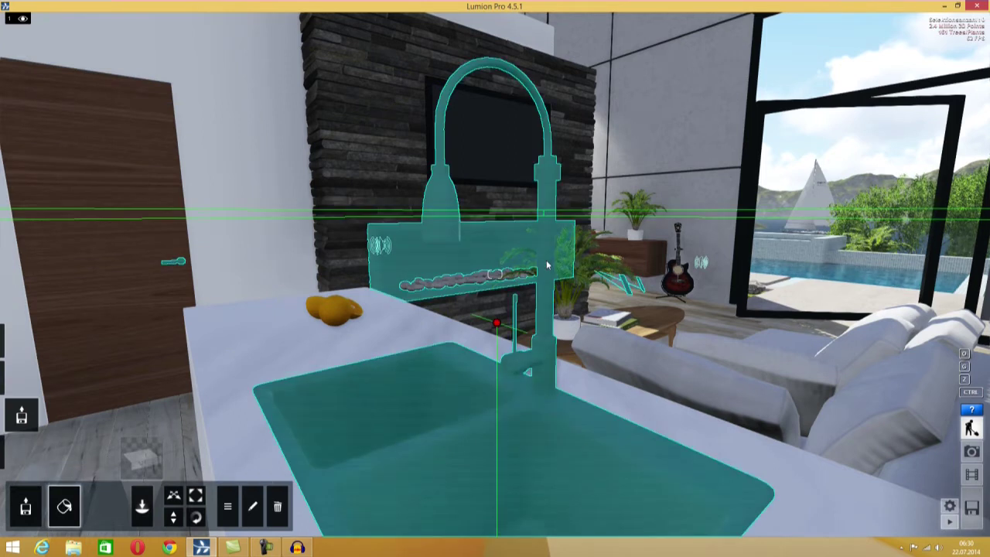
left_click(546, 254)
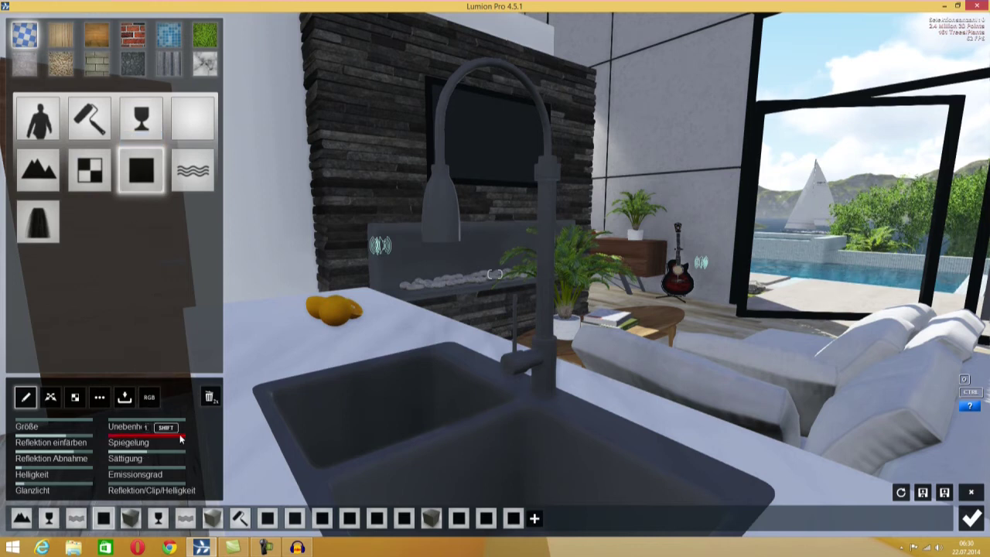
Lower Unebenheit and Größe to 0.1, zero the reflection tint, and reduce Reflektion Abnahme
mouse_move(179, 437)
left_mouse_down()
mouse_move(143, 440)
mouse_move(196, 436)
left_mouse_up()
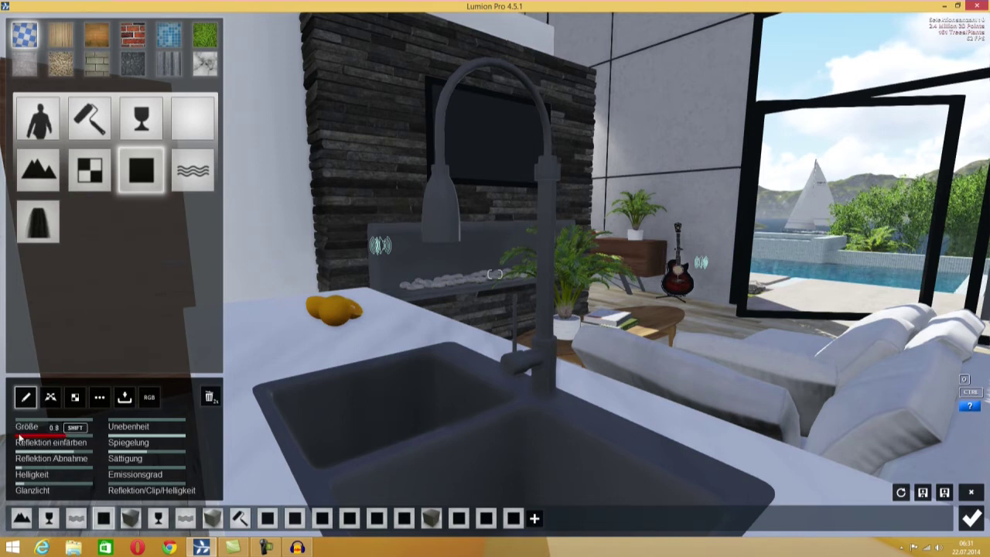
left_click(62, 438)
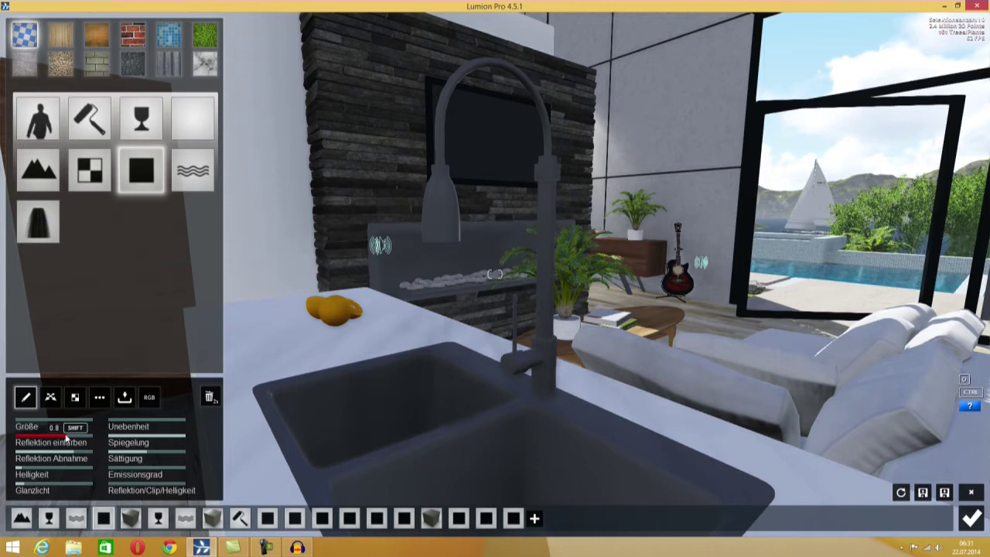
left_click_drag(67, 440, 17, 438)
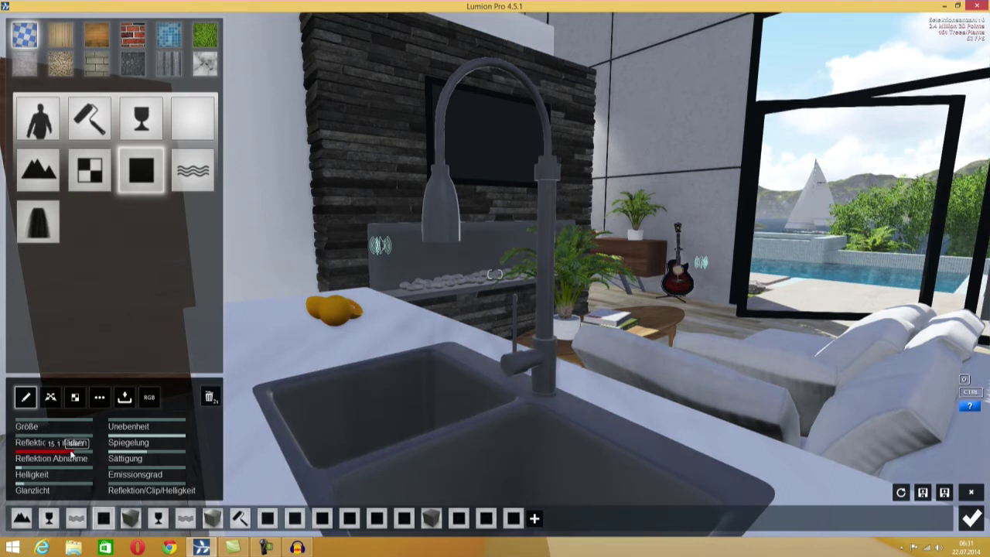
mouse_move(72, 455)
left_mouse_down()
mouse_move(11, 448)
mouse_move(27, 454)
left_mouse_up()
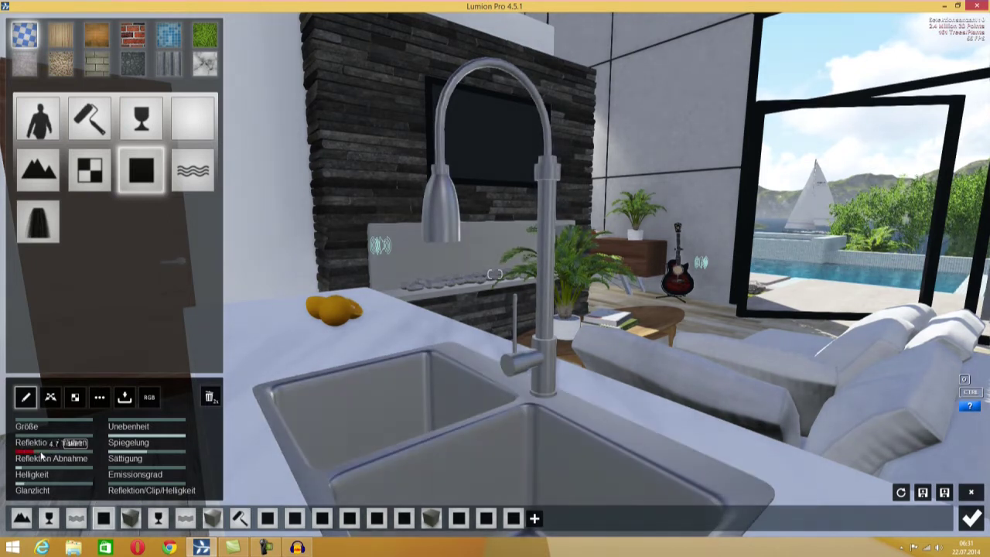
left_click_drag(27, 455, 8, 456)
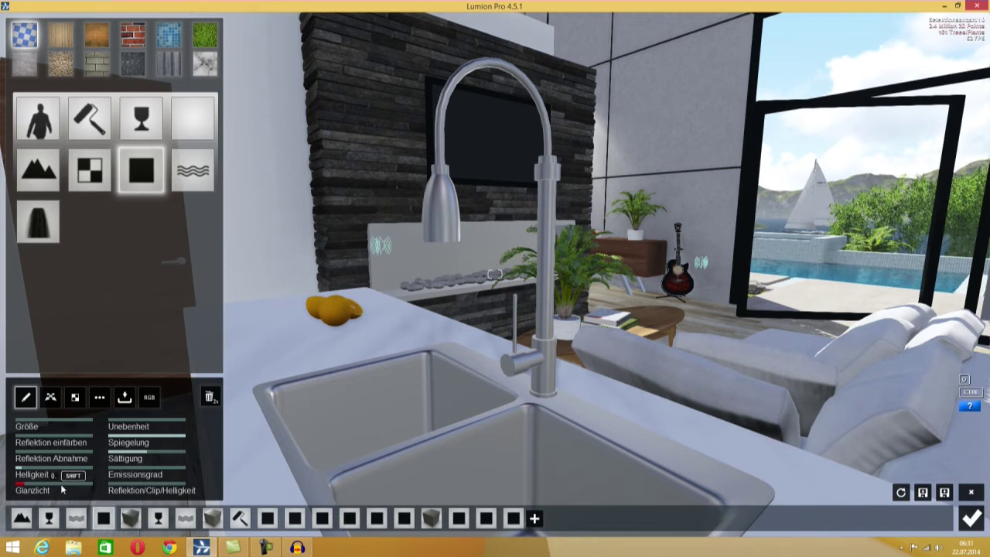
mouse_move(33, 465)
left_mouse_down()
mouse_move(25, 471)
mouse_move(94, 478)
mouse_move(3, 468)
mouse_move(43, 473)
left_mouse_up()
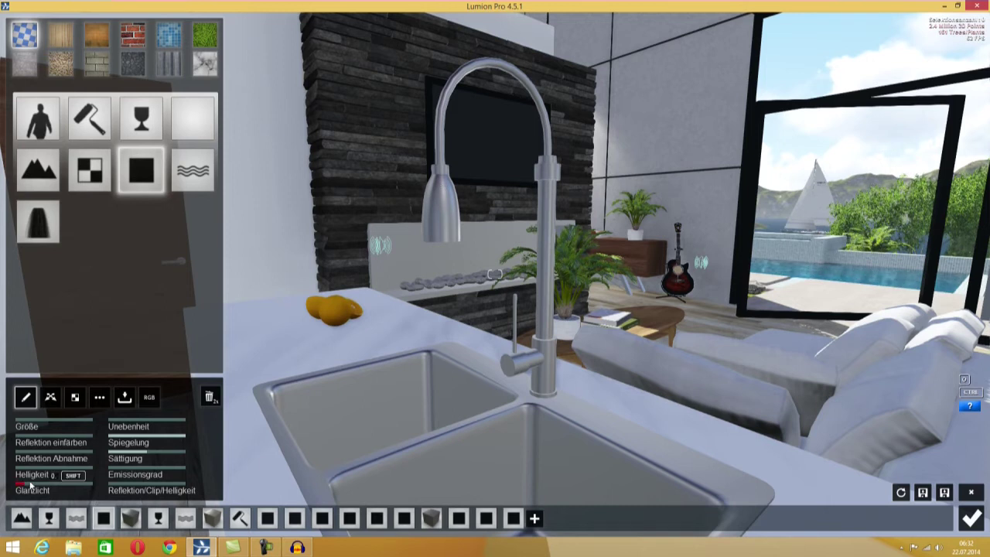
Set Helligkeit to 0.1 and raise Unebenheit to 0.9 for a brushed finish
left_click_drag(26, 487, 35, 485)
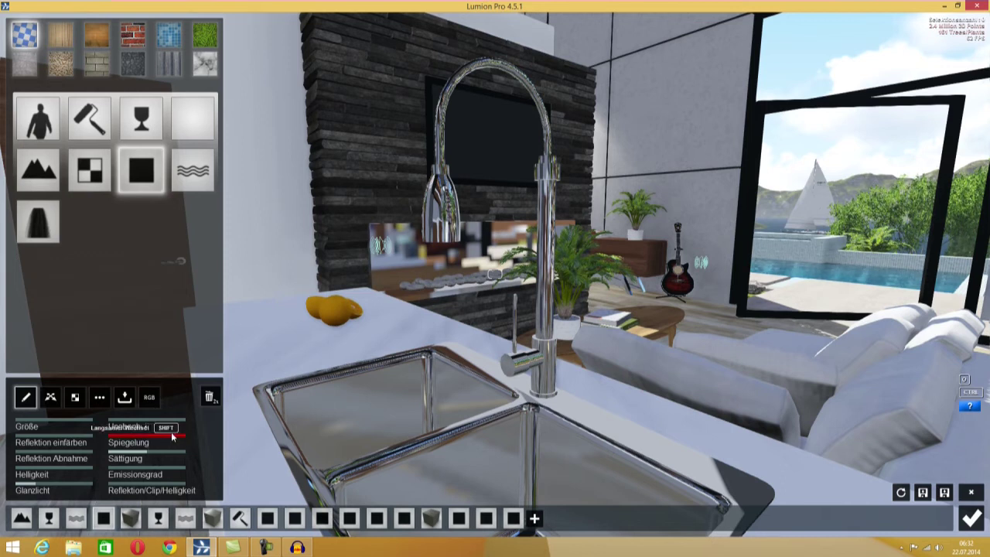
mouse_move(183, 438)
left_mouse_down()
mouse_move(110, 441)
mouse_move(209, 440)
left_mouse_up()
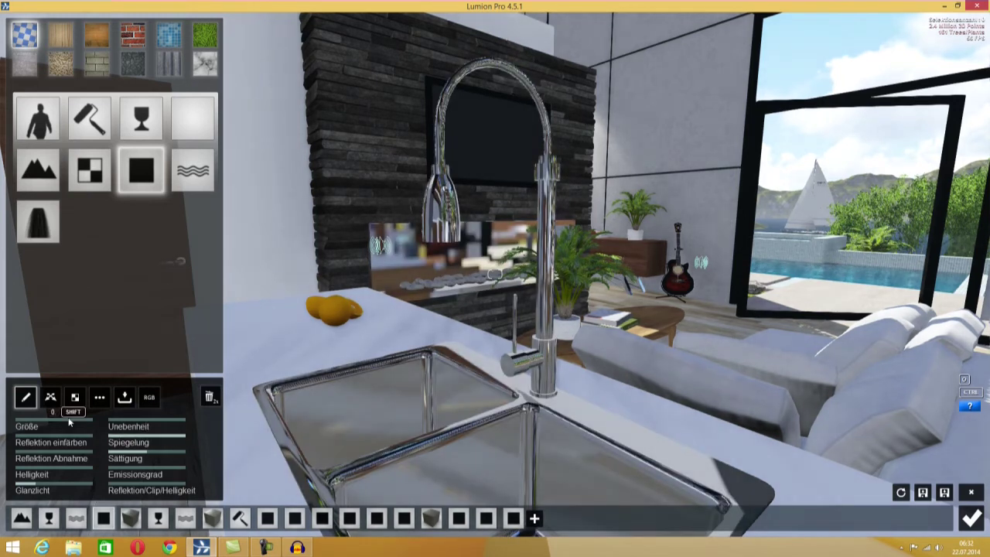
left_click(150, 398)
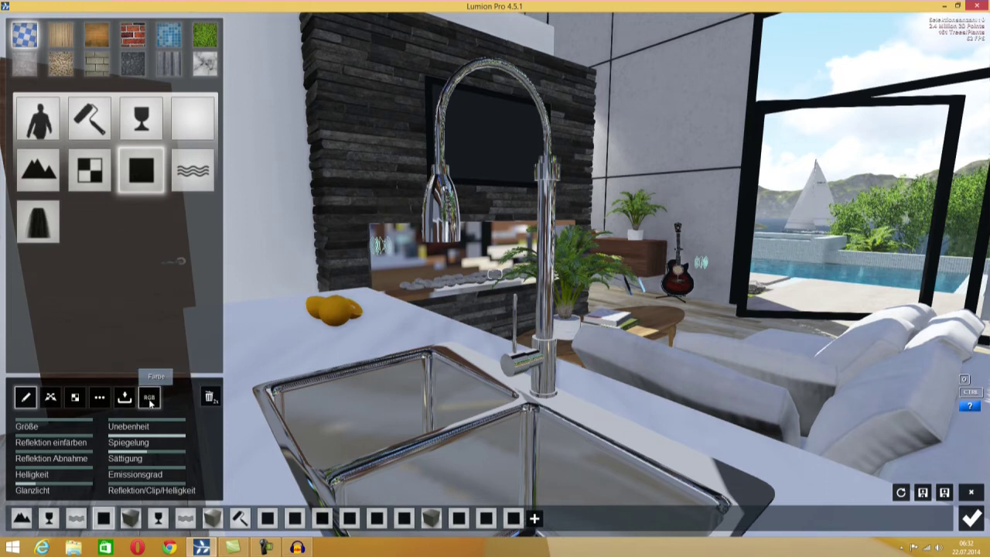
Darken the sink material's colour tint to near black and return to its properties
left_click(150, 399)
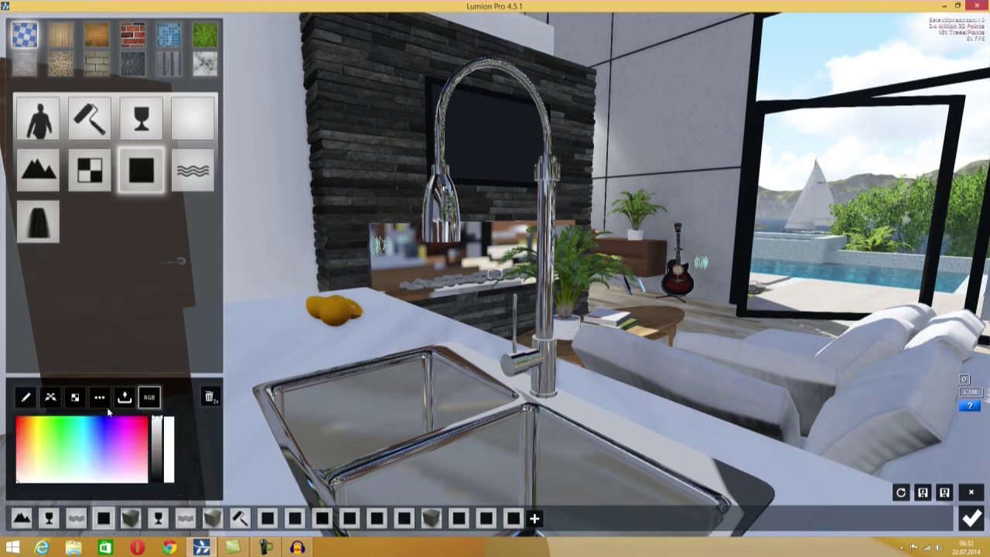
mouse_move(156, 418)
left_mouse_down()
mouse_move(156, 477)
mouse_move(171, 456)
mouse_move(161, 463)
mouse_move(157, 439)
left_mouse_up()
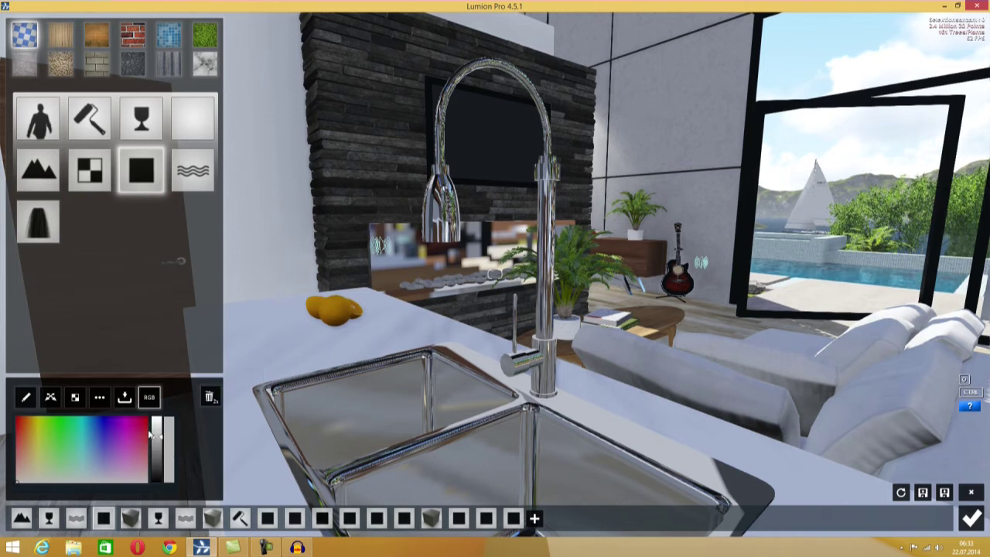
left_click(25, 397)
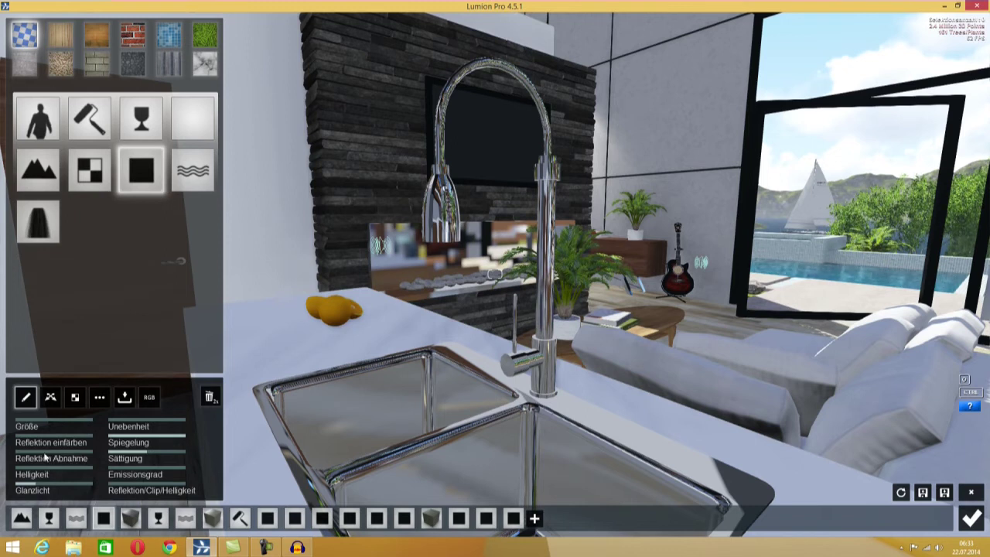
Set Reflektion to 2.9 and Größe to 0.4, then accept the material changes
left_click_drag(23, 457, 23, 456)
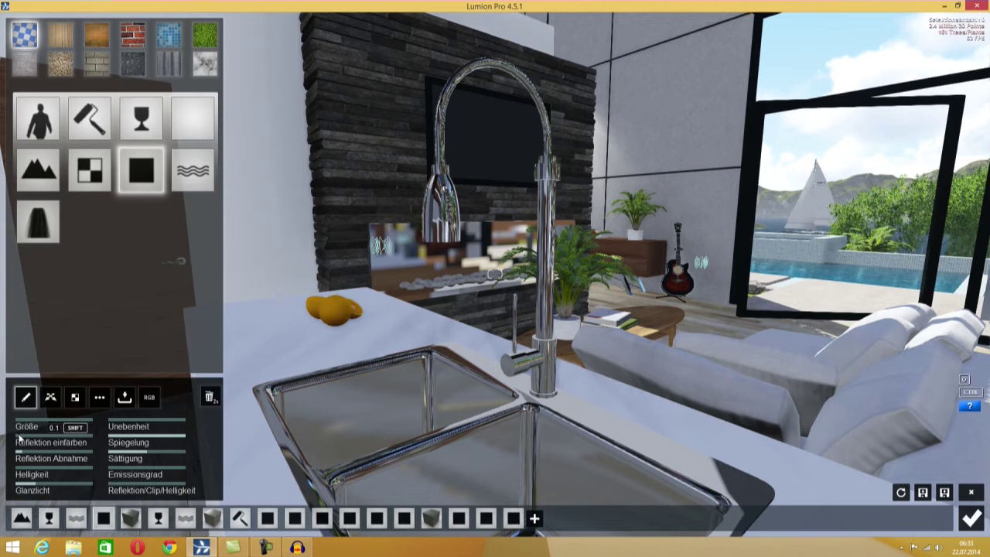
left_click_drag(19, 439, 28, 438)
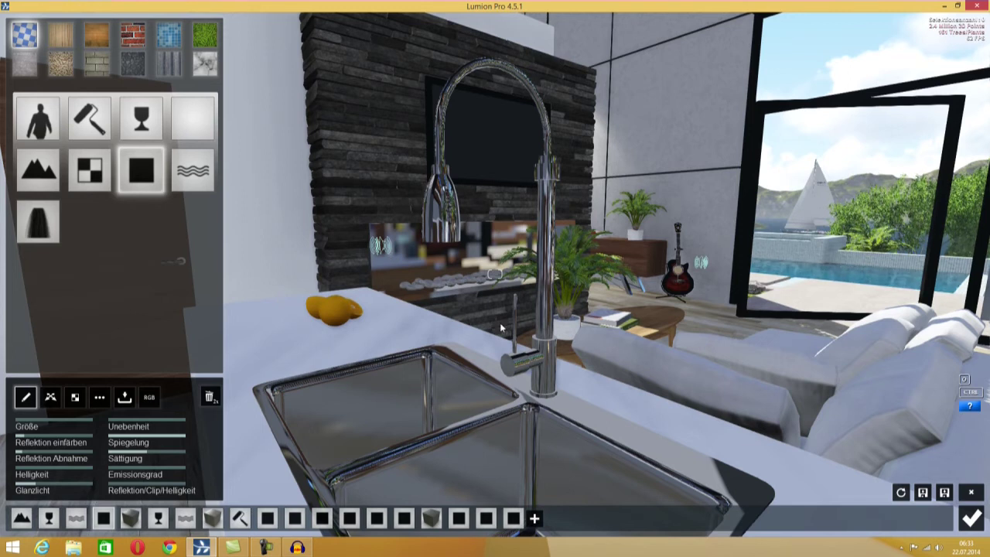
left_click(970, 518)
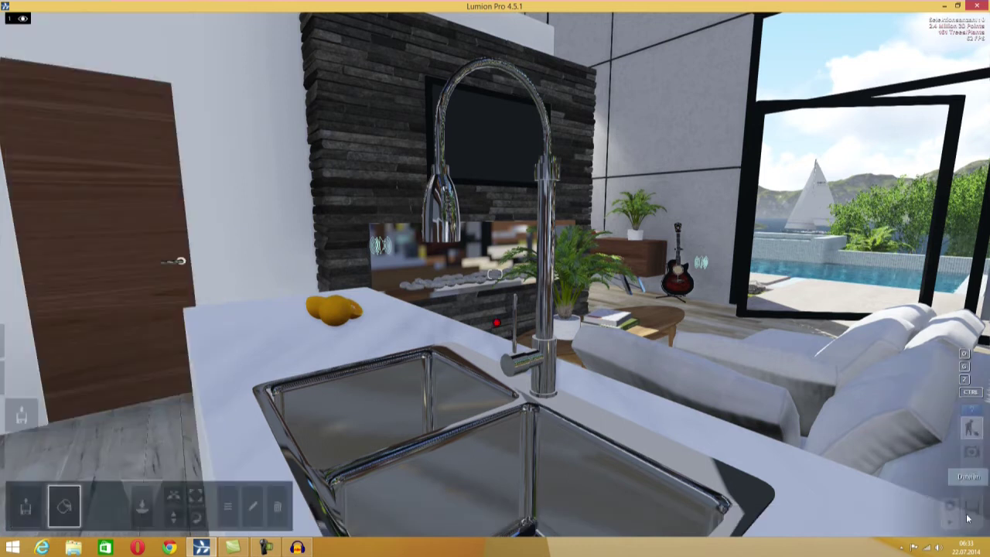
In Photo mode, frame a view down into the sink, save it as the sixth photo, and open Foto Effekt
left_click(972, 453)
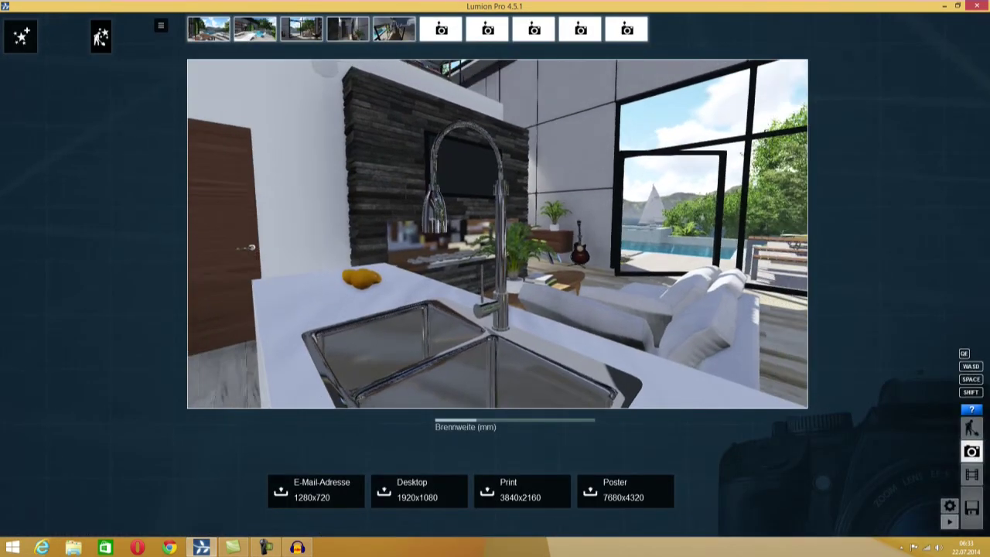
key("a")
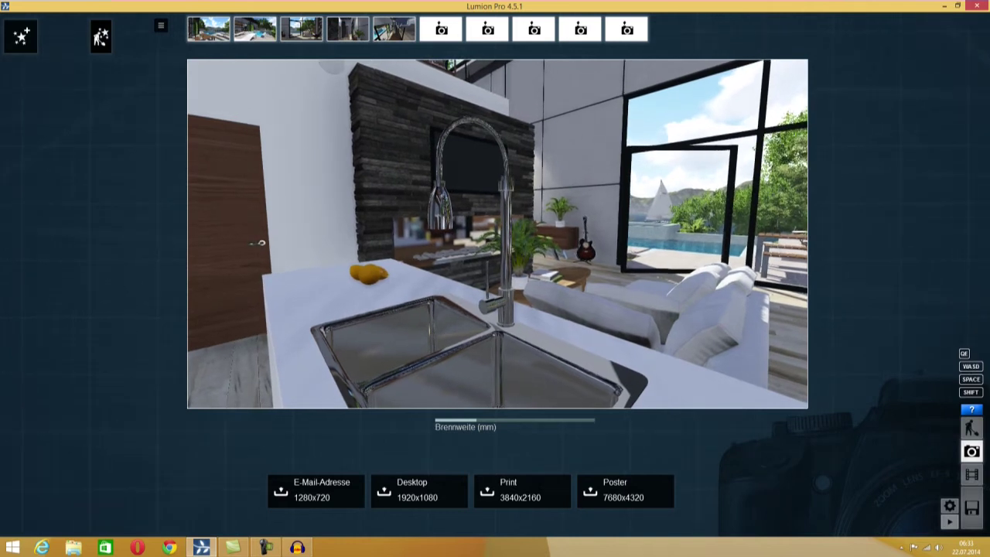
key("q")
key("e")
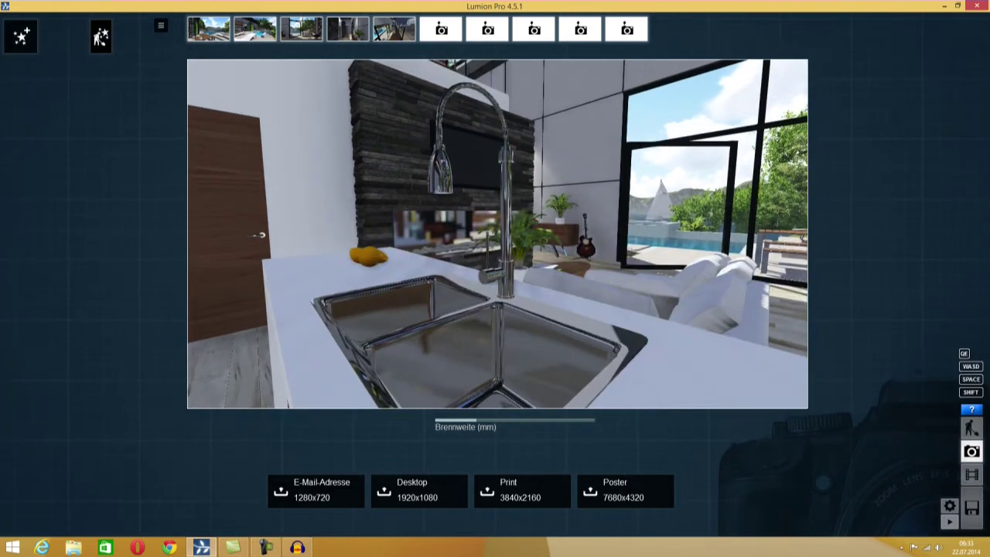
key("e")
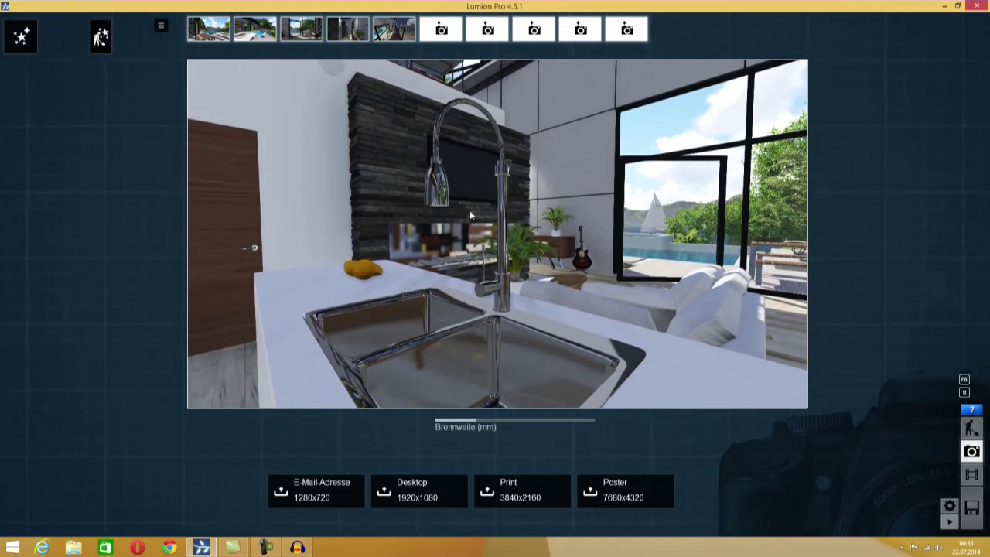
left_click(439, 35)
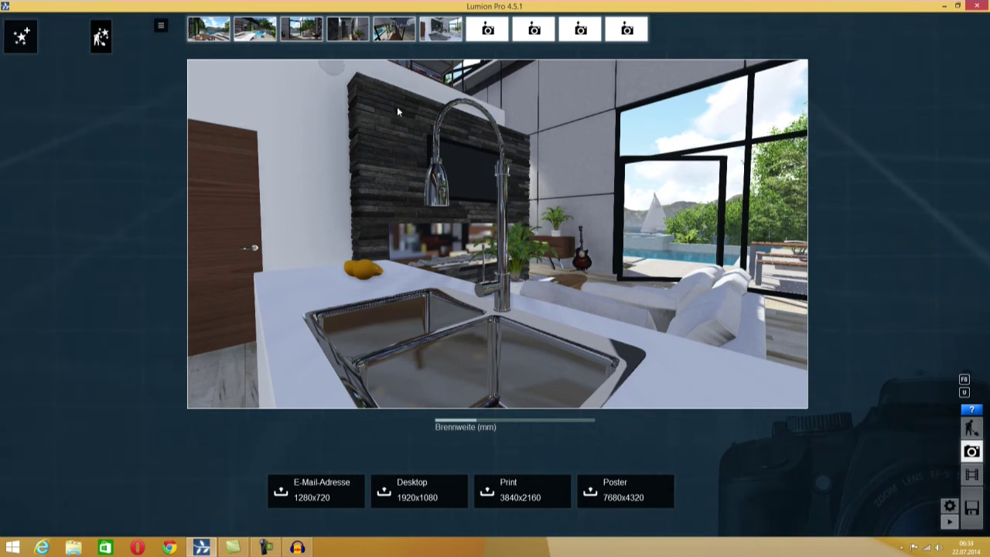
left_click(7, 34)
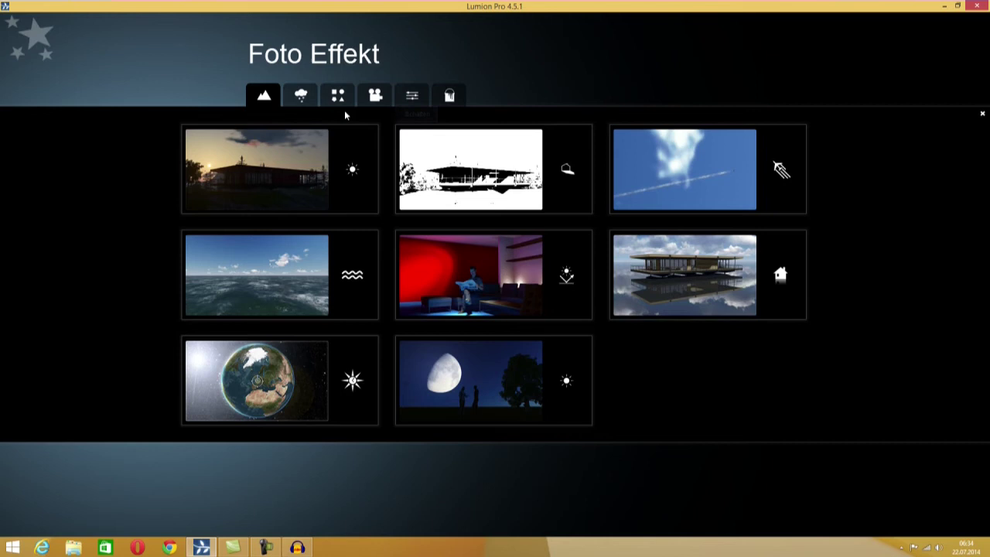
Add the Tiefenschärfe depth-of-field effect and lower Vordergrund isolieren to 19.4
left_click(375, 97)
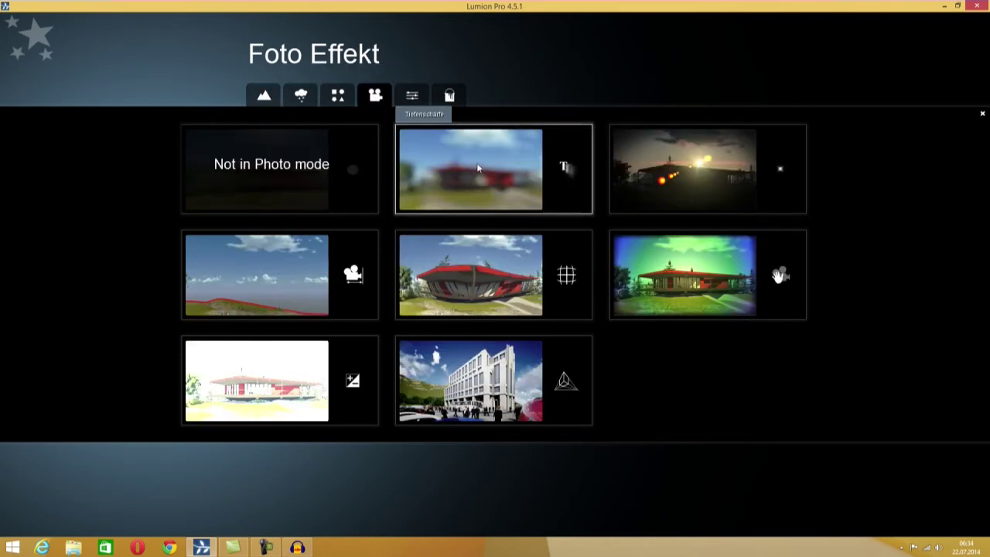
left_click(476, 163)
left_click(14, 132)
left_click_drag(14, 133, 7, 107)
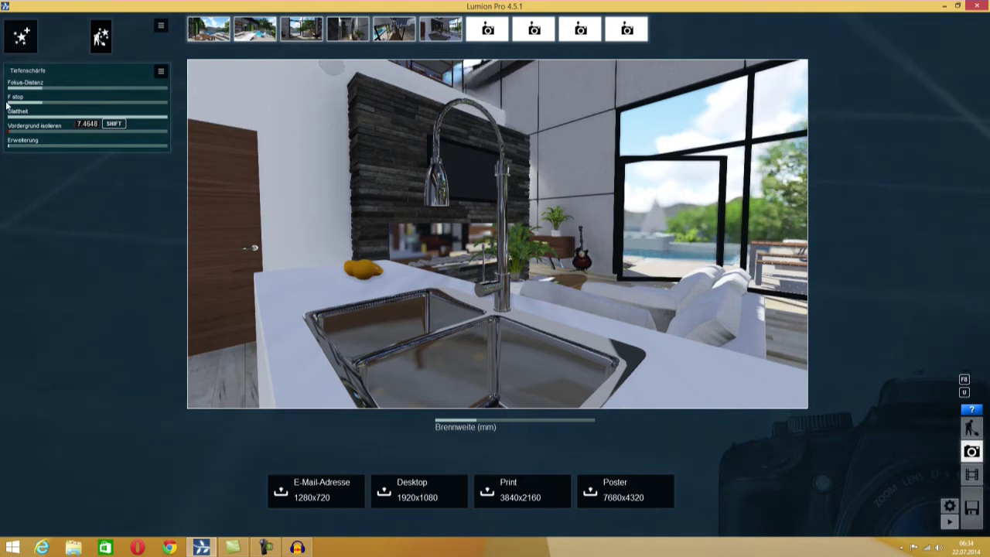
Move the camera closer to the sink and reduce Vordergrund isolieren to about 2.5
key("w")
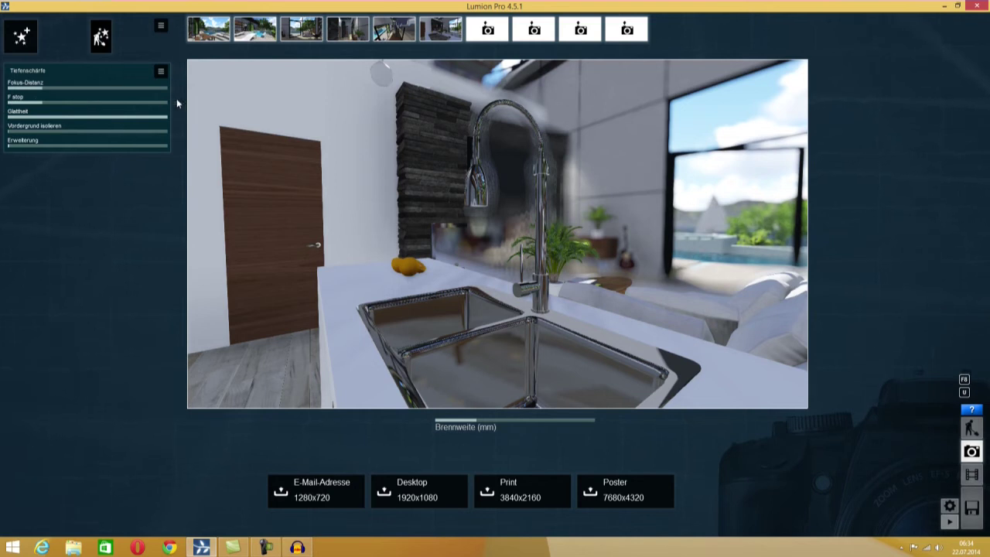
right_click_drag(64, 135, 108, 123)
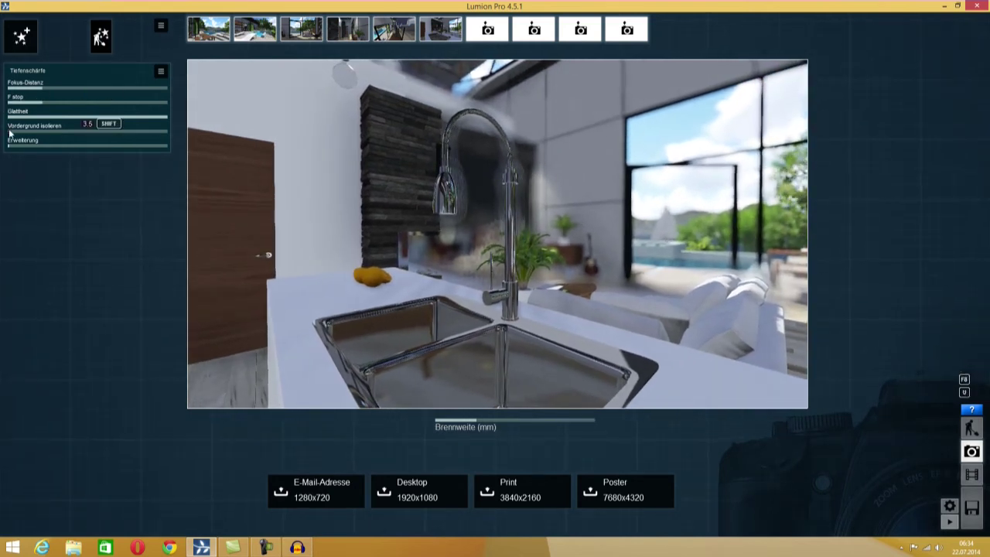
mouse_move(9, 134)
left_mouse_down()
mouse_move(2, 132)
mouse_move(107, 148)
mouse_move(3, 148)
mouse_move(36, 148)
mouse_move(14, 146)
left_mouse_up()
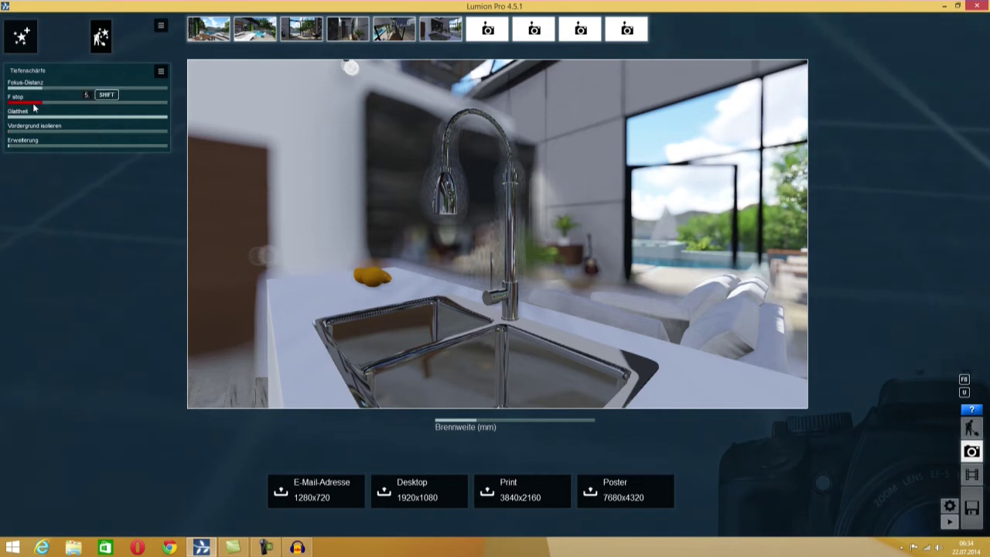
Raise the F stop to 21.7 and shorten Fokus-Distanz to blur the background
left_click_drag(41, 105, 62, 106)
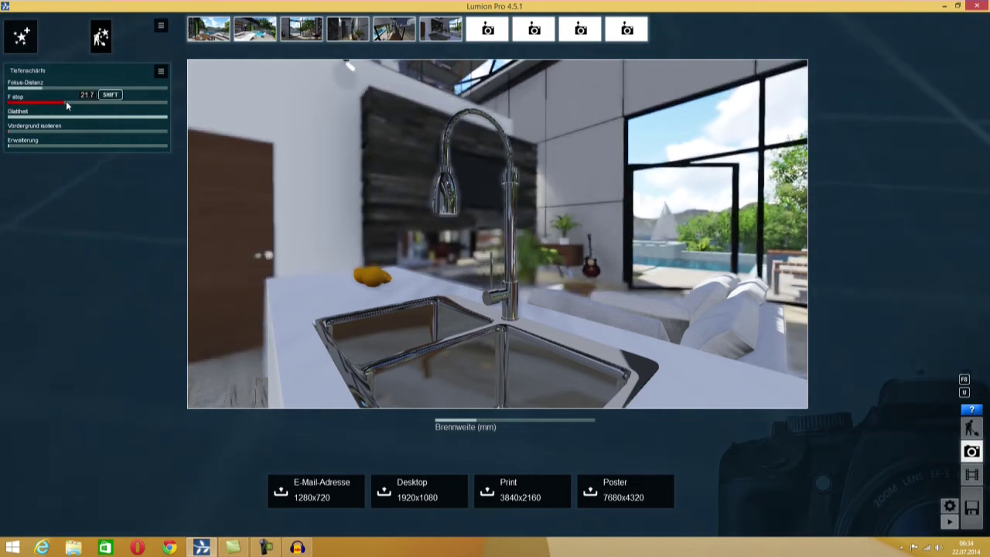
left_click_drag(62, 106, 67, 107)
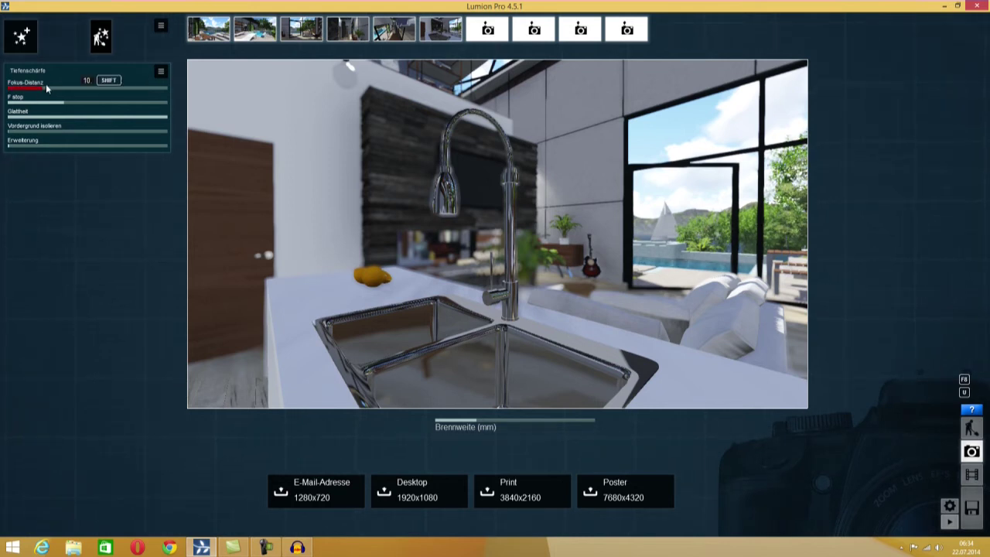
mouse_move(47, 89)
left_mouse_down()
mouse_move(14, 90)
mouse_move(31, 92)
left_mouse_up()
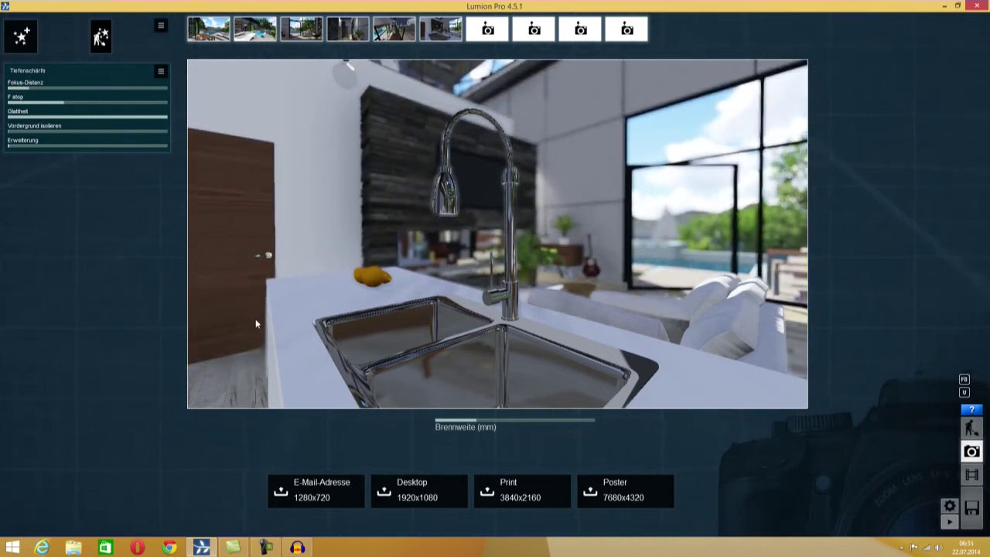
key("shift")
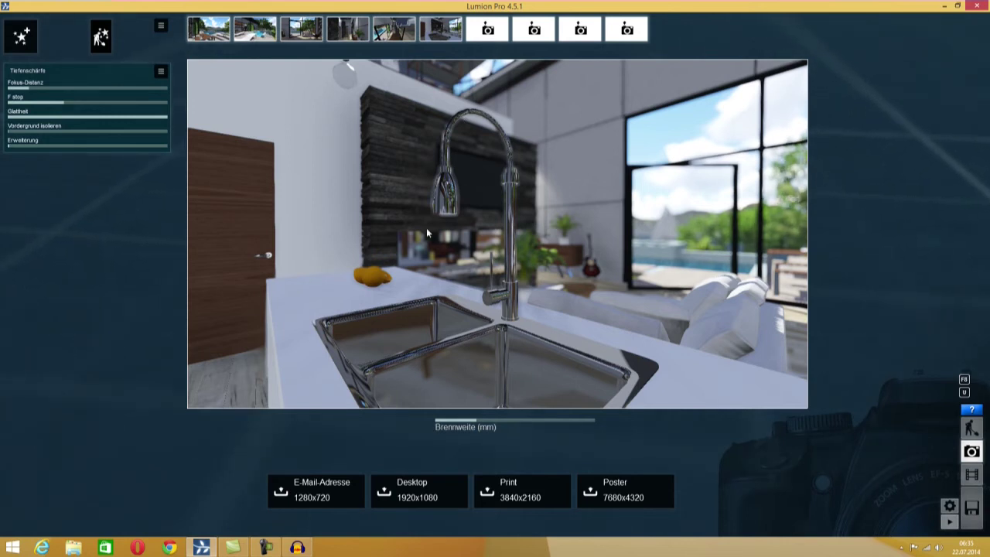
Render the photo at 1920x1080 and save it to the Desktop as chrome
left_click(434, 487)
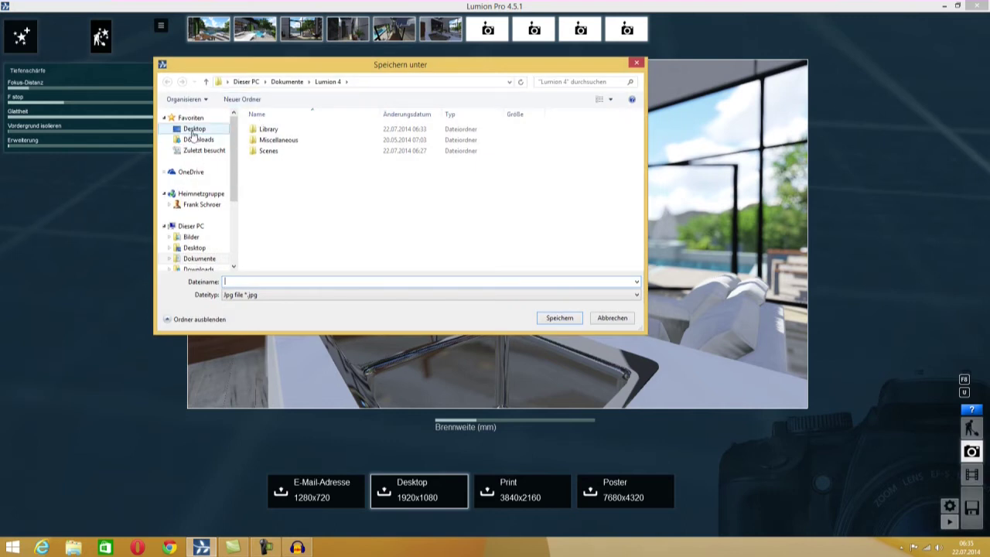
left_click(194, 129)
left_click(255, 283)
type("chrome")
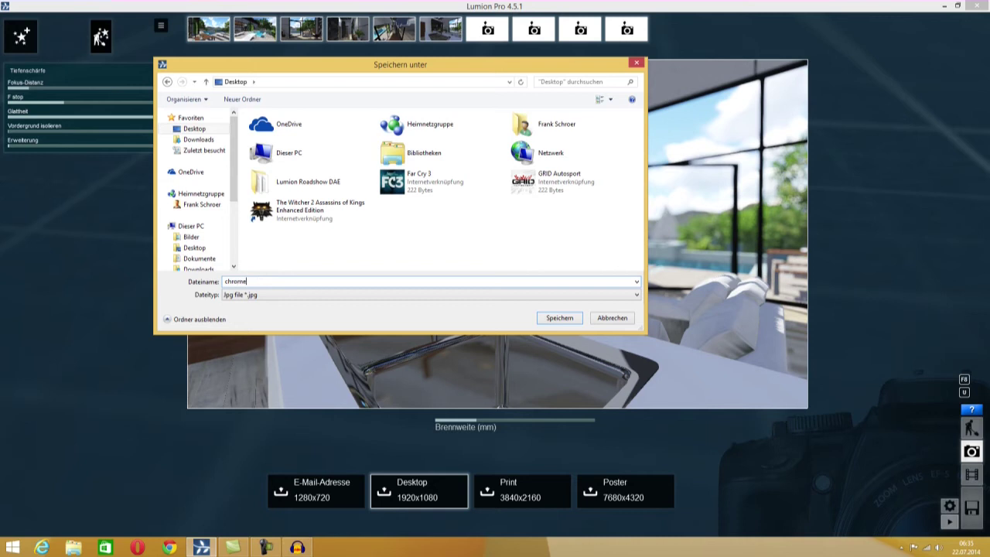
key("Return")
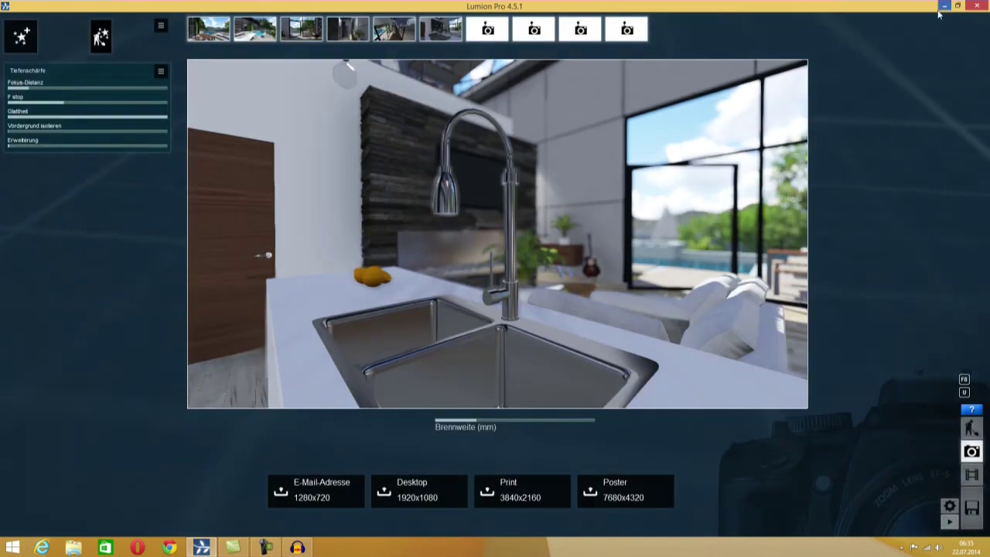
Minimize Lumion and Audacity, then open chrome.jpg from the desktop in the image viewer
left_click(944, 5)
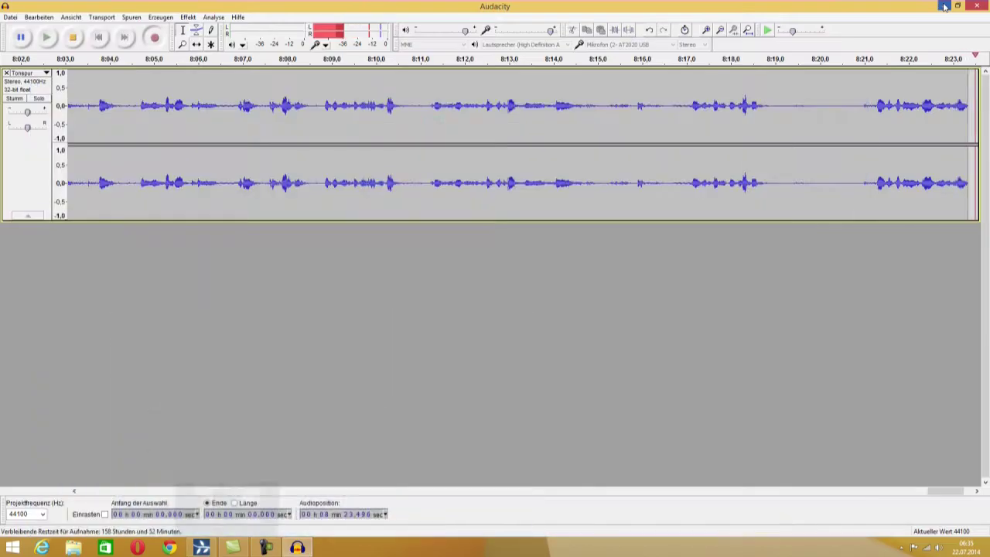
left_click(944, 5)
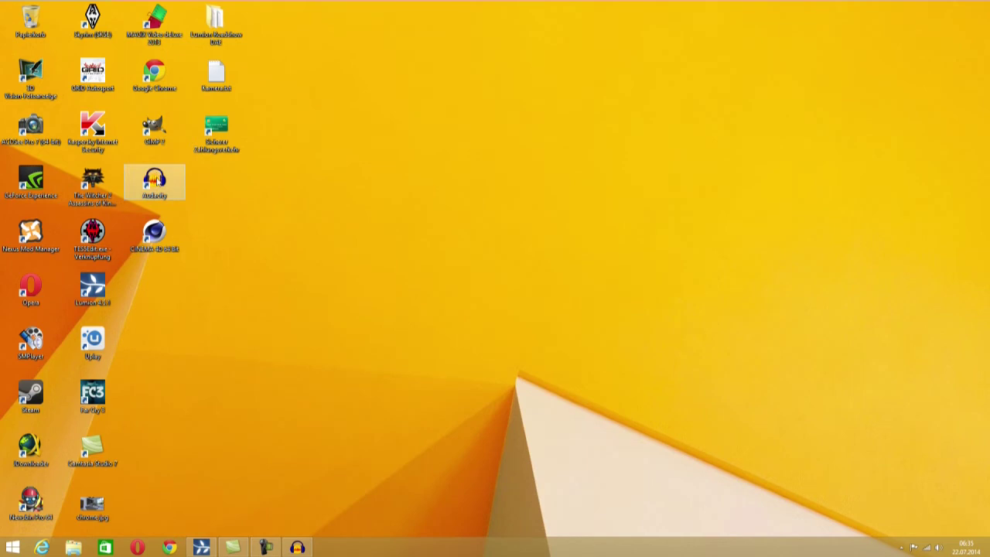
double_click(90, 499)
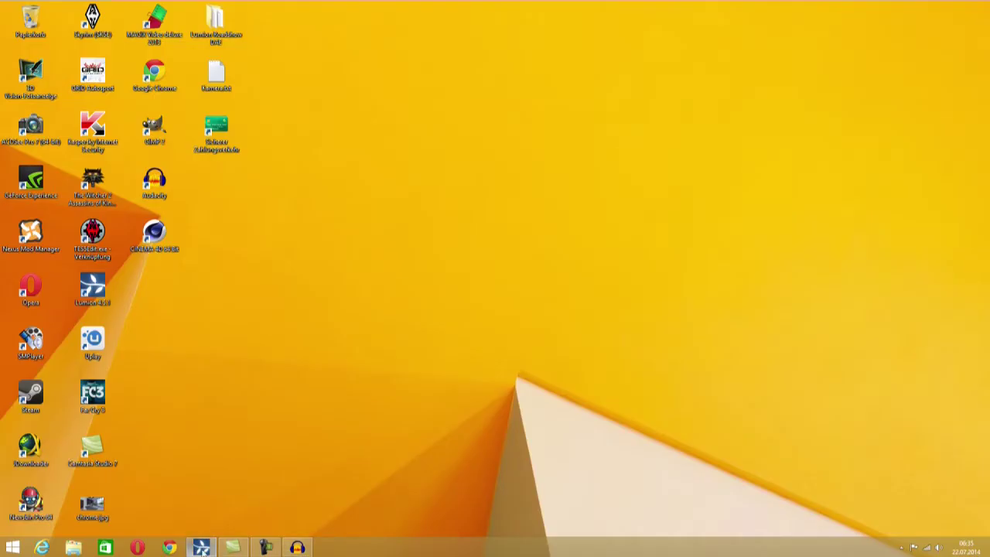
Return to Lumion's build mode and open the sink's metal_brushed material for editing
left_click(201, 547)
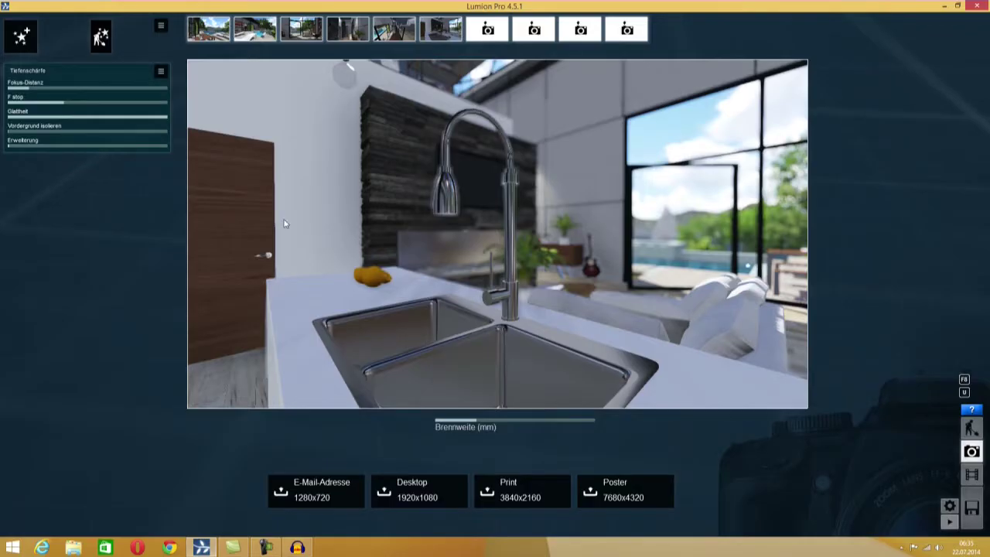
left_click(971, 428)
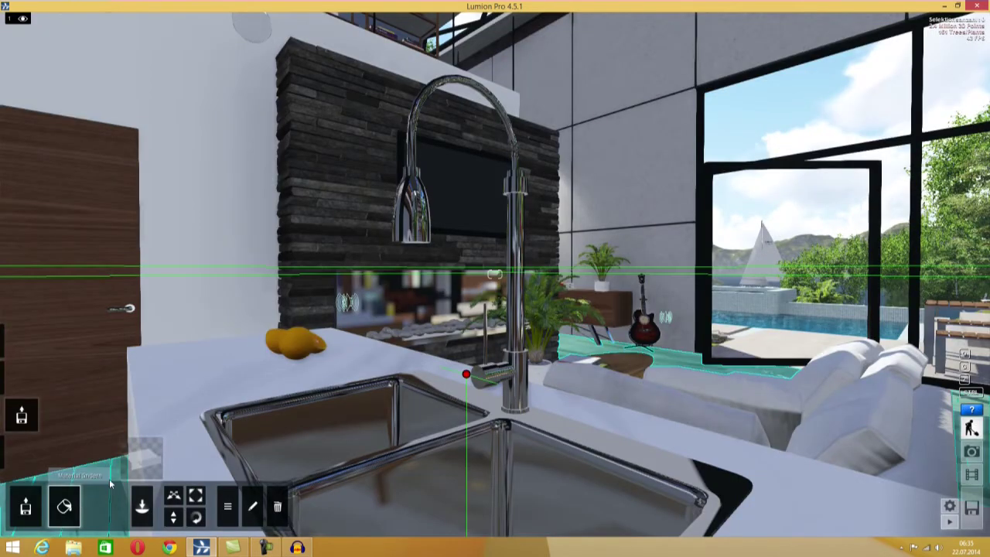
left_click(65, 505)
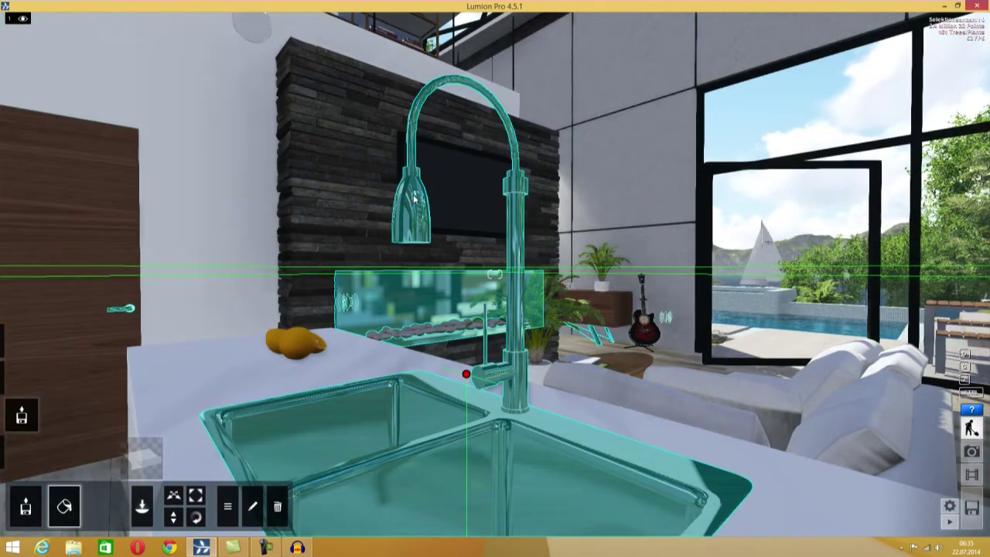
left_click(413, 199)
left_click(414, 199)
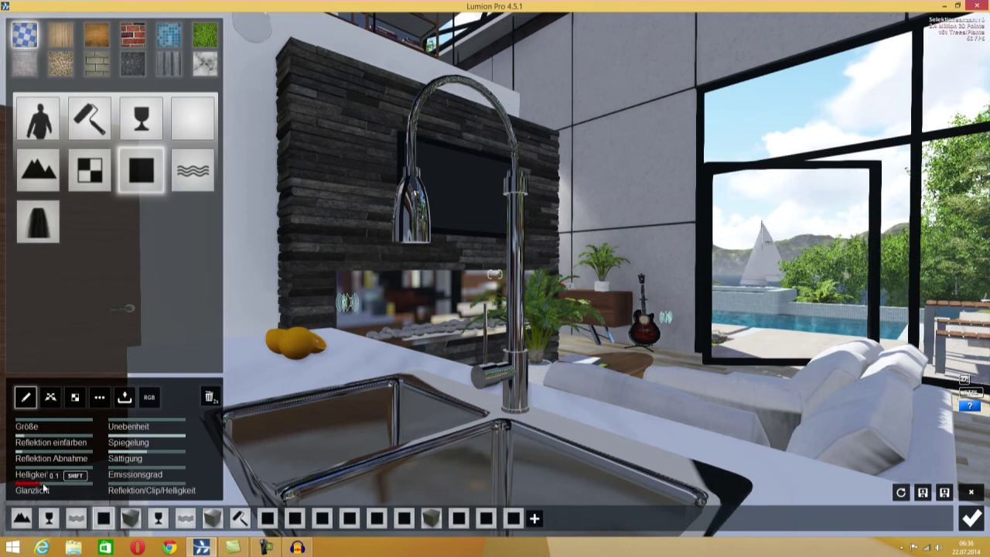
Slightly lower the chrome material's Helligkeit, accept it, and return to the photo view
left_click_drag(57, 489, 55, 489)
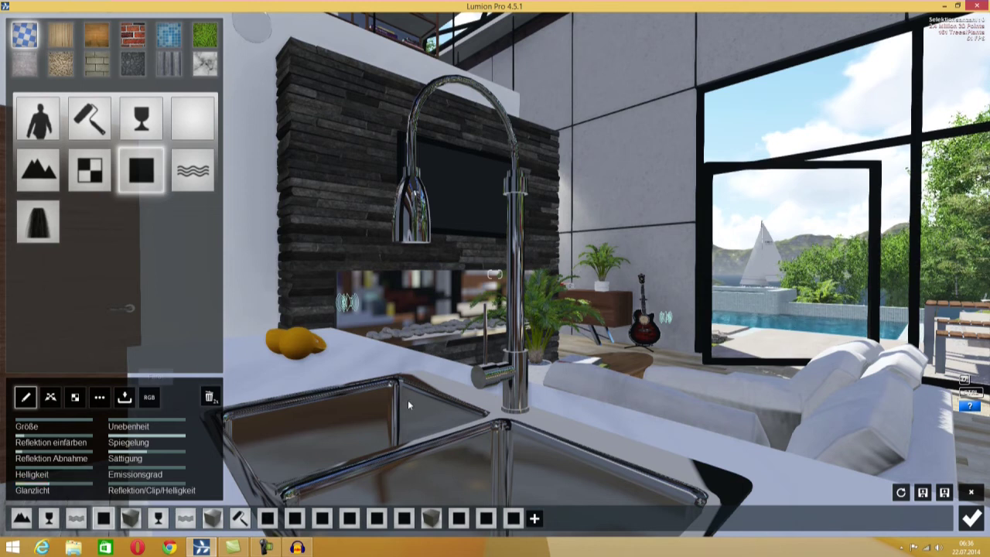
left_click(971, 518)
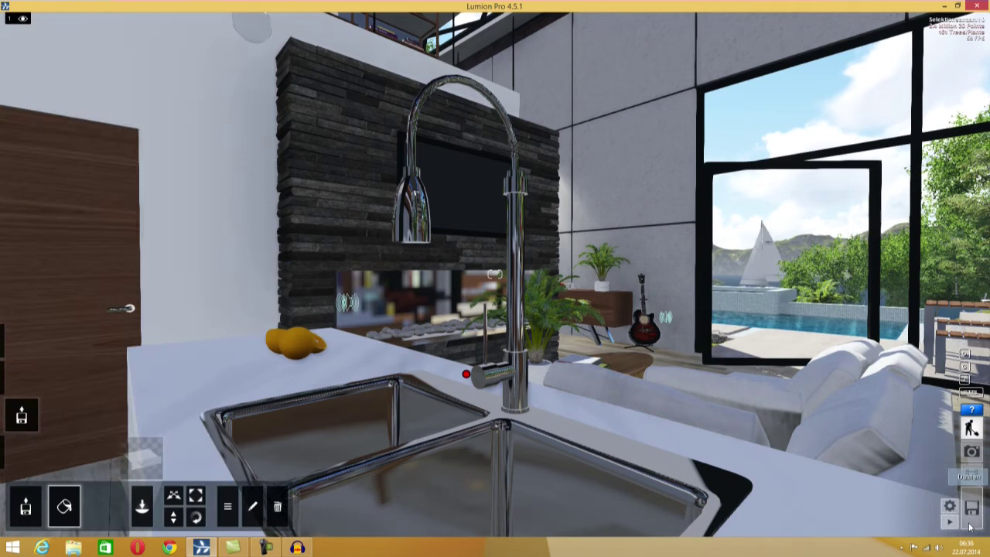
left_click(971, 451)
Restore the sink camera view and re-render at 1920x1080, overwriting chrome.jpg
left_click(440, 30)
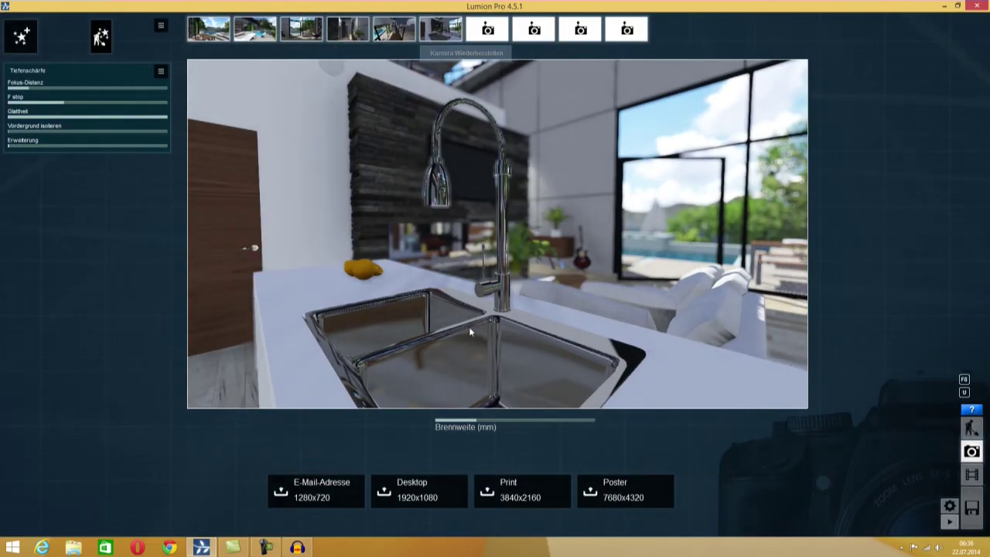
left_click(434, 486)
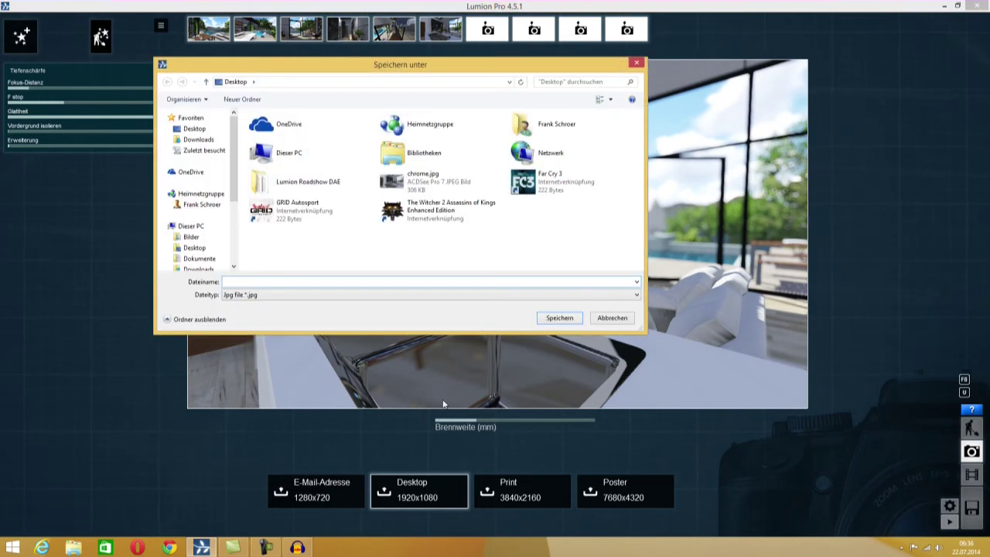
left_click(411, 187)
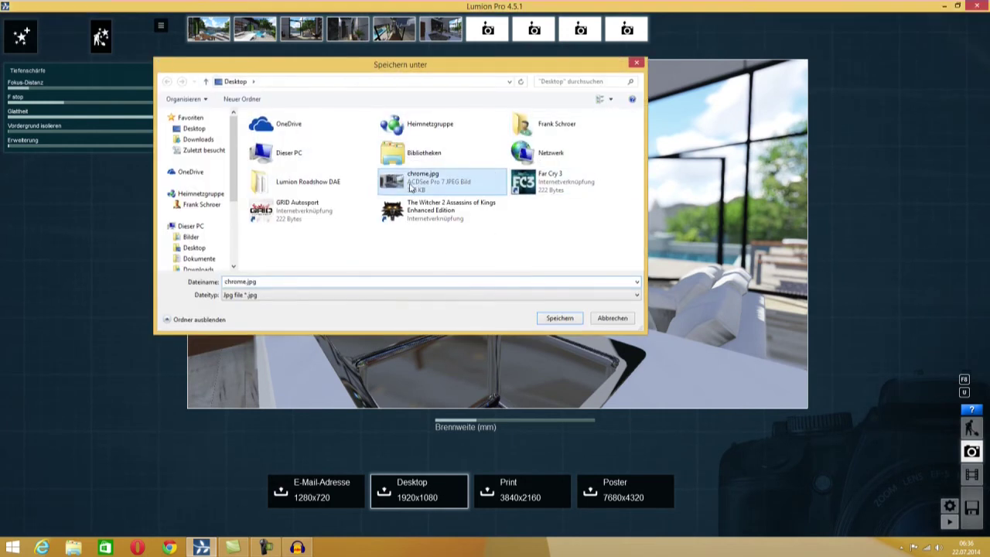
double_click(410, 187)
left_click(505, 309)
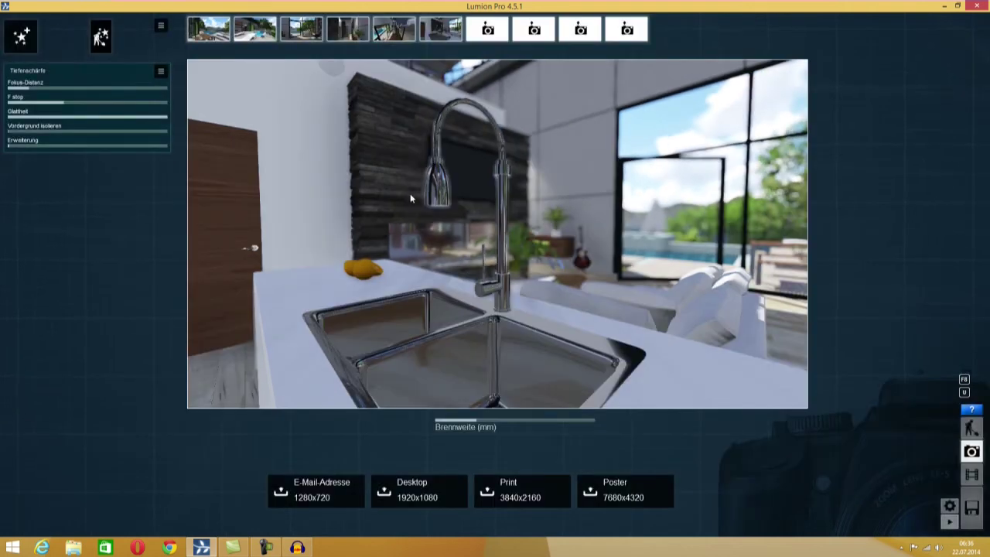
left_click(944, 5)
double_click(96, 504)
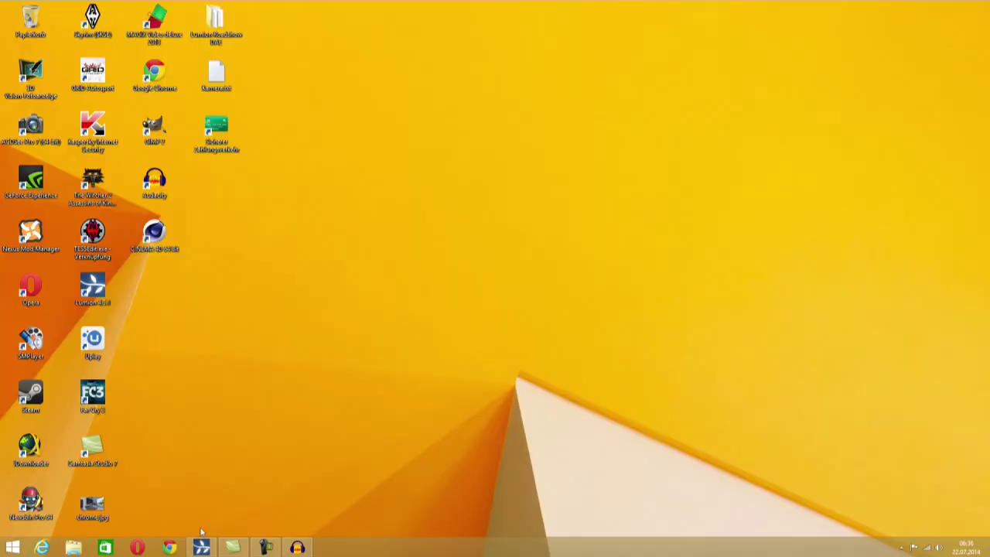
left_click(211, 548)
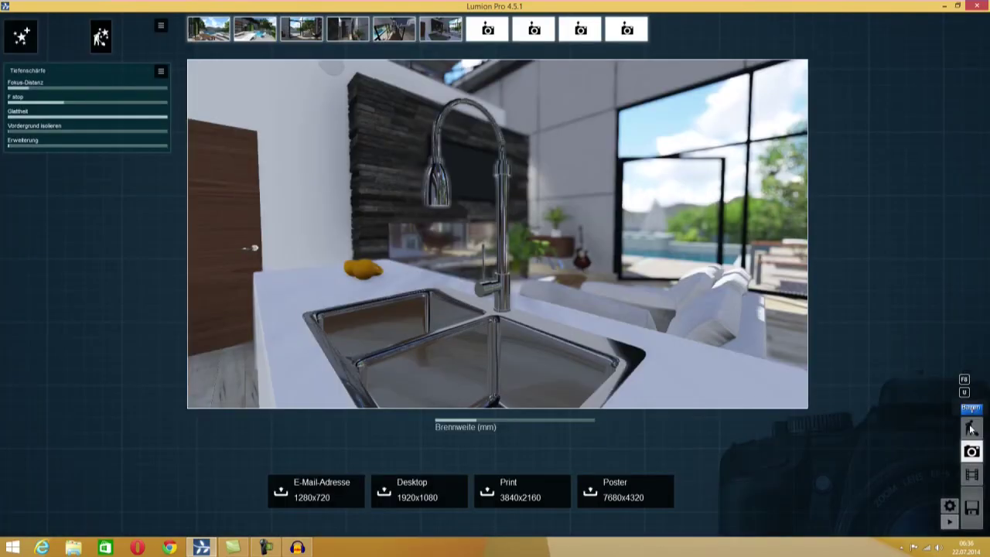
In Build mode, open the indoor Objects library filtered to the Armaturen faucets
left_click(973, 429)
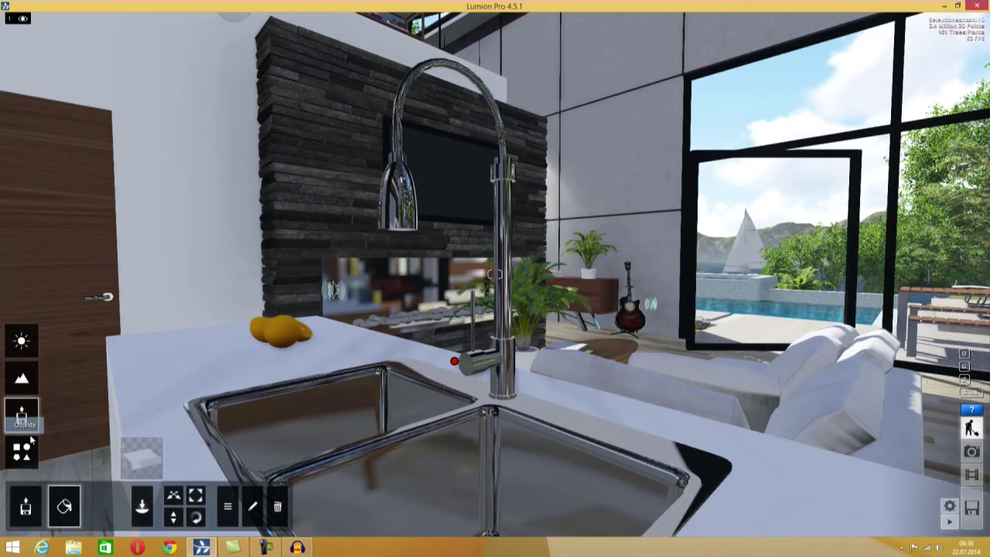
left_click(32, 452)
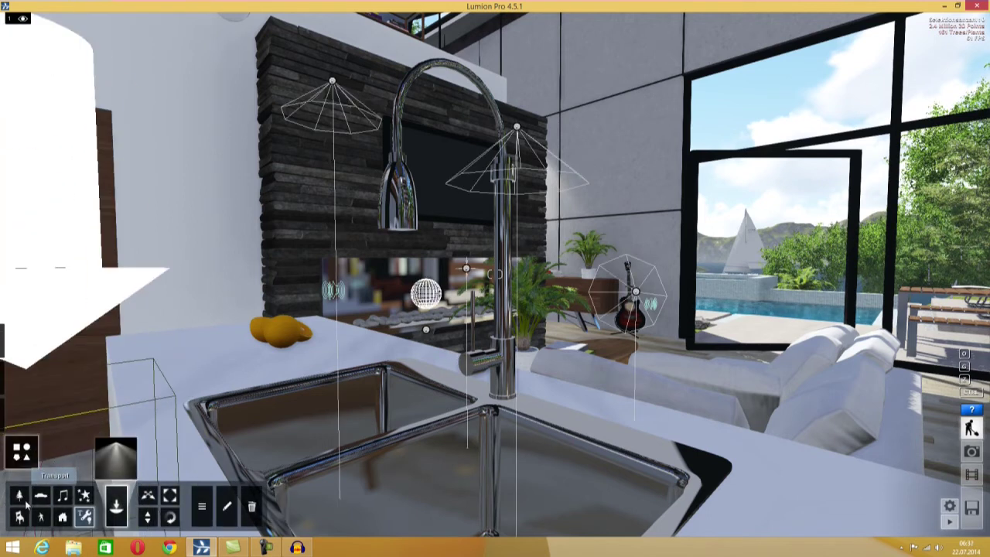
left_click(19, 517)
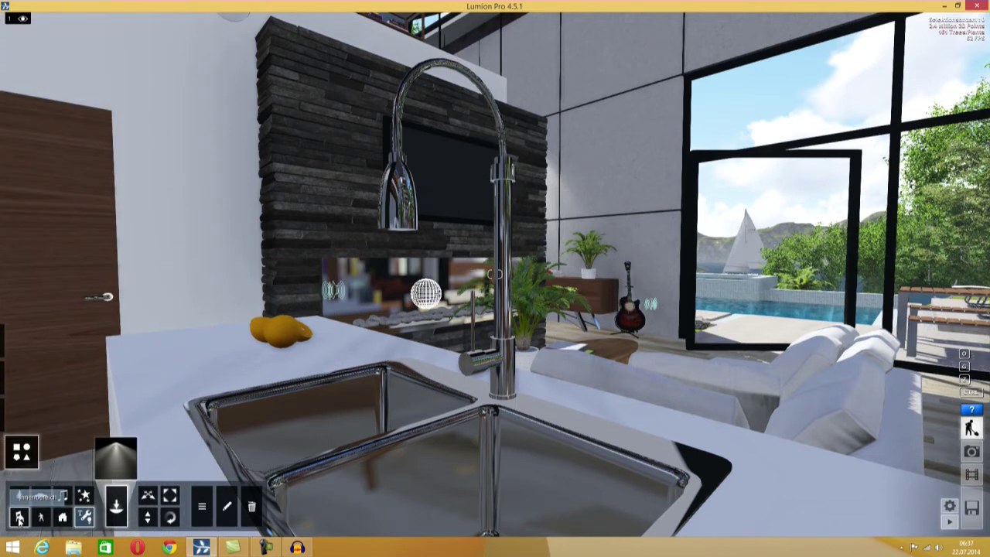
left_click(116, 457)
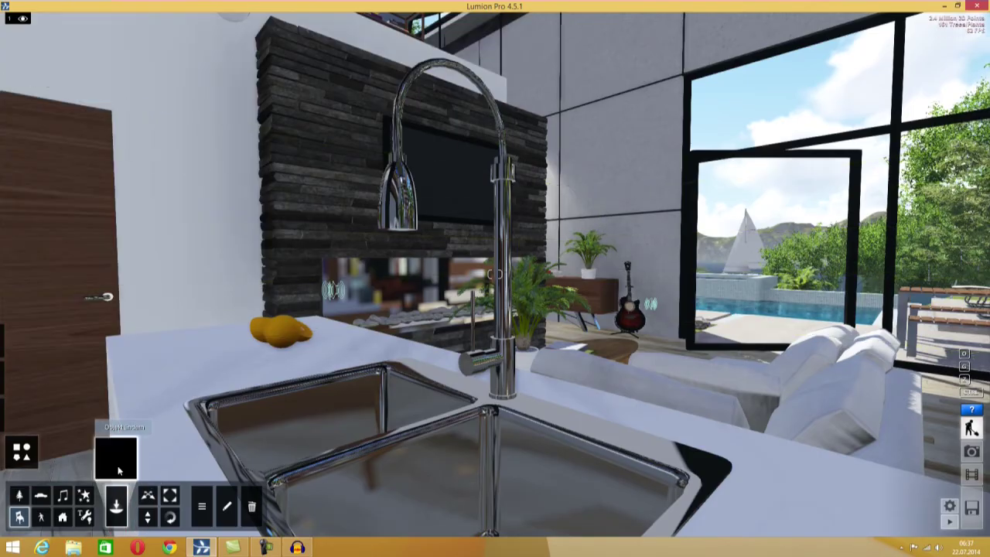
left_click(486, 95)
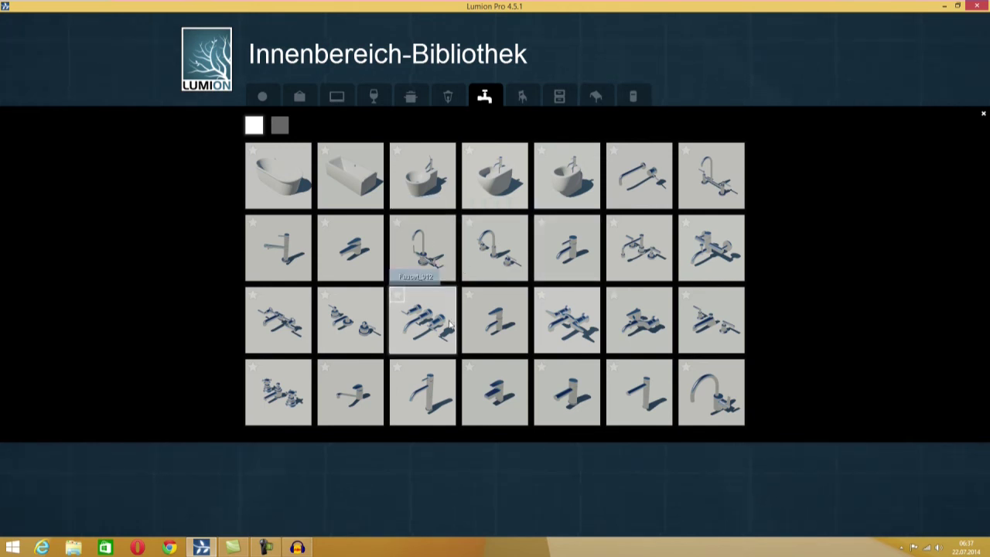
Place a smaller faucet on the counter left of the sink and rotate it toward the sink
left_click(424, 258)
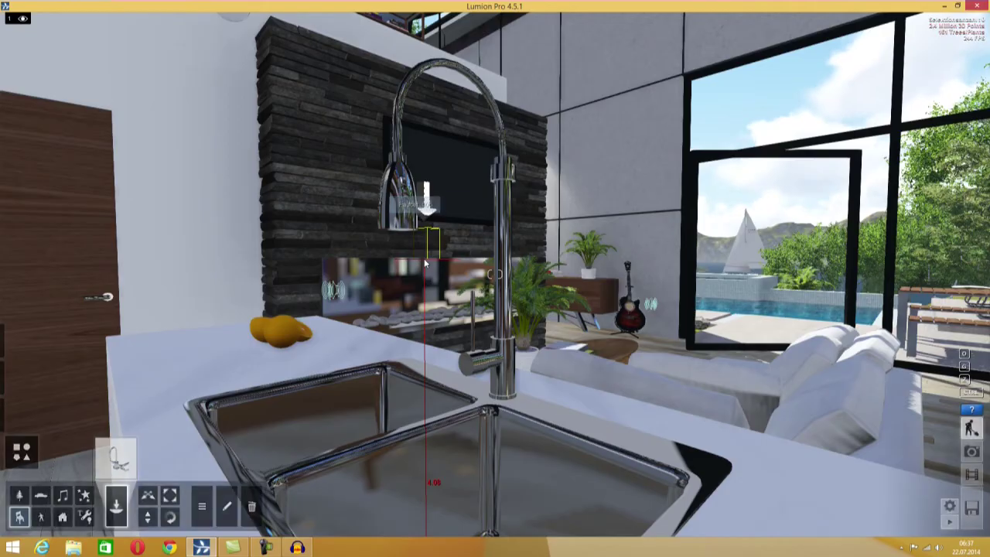
left_click(284, 378)
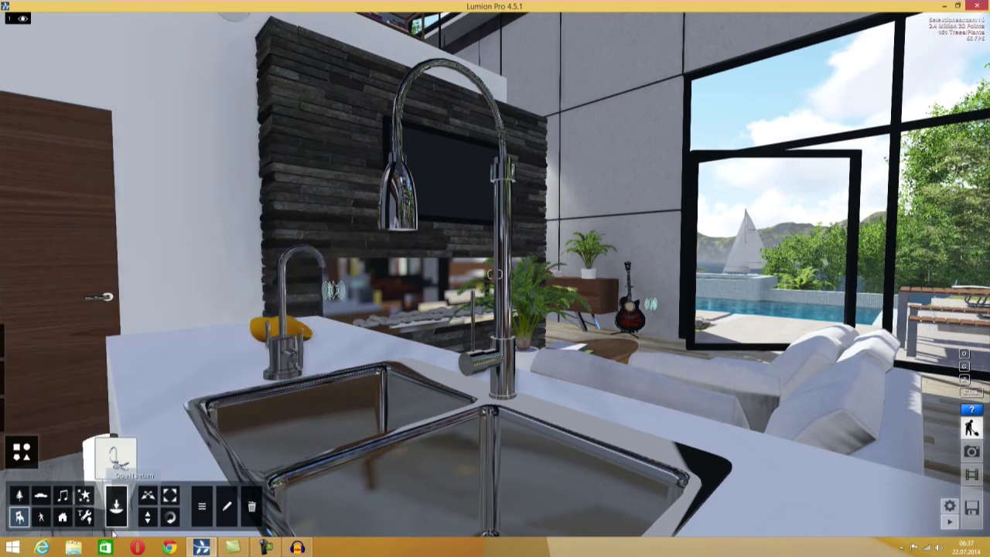
left_click(171, 518)
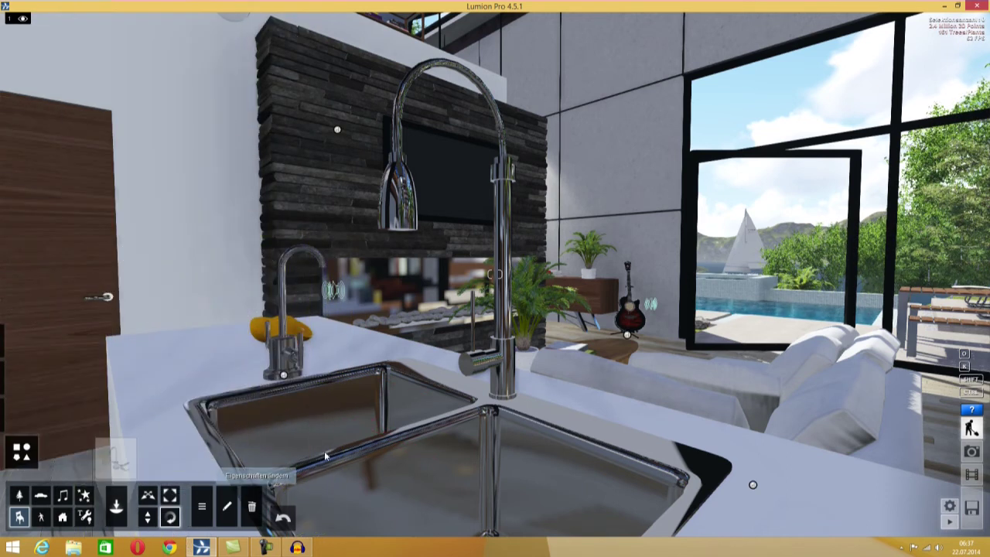
left_click(284, 376)
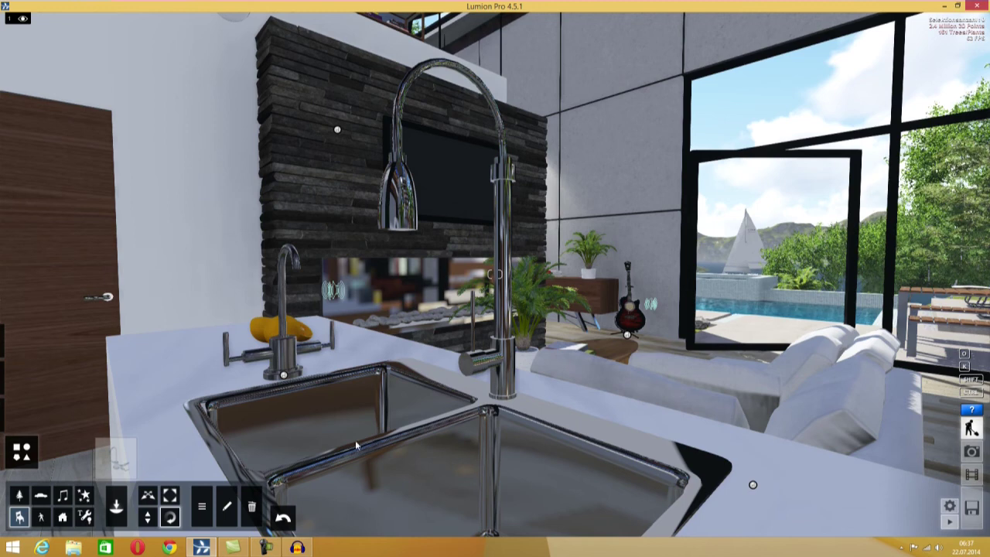
Render the two-faucet shot in Photo mode at 1920x1080, overwriting chrome.jpg
left_click(973, 452)
left_click(443, 482)
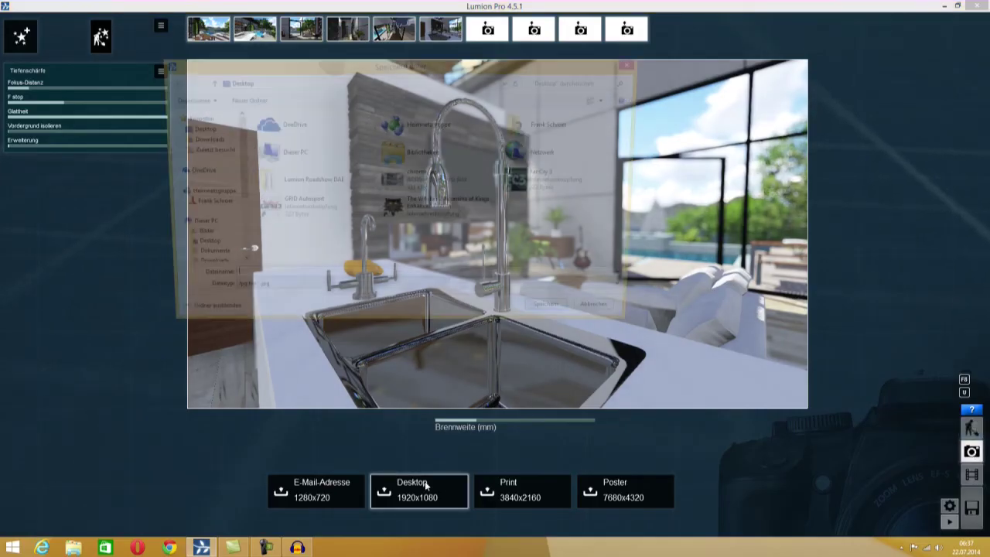
double_click(399, 179)
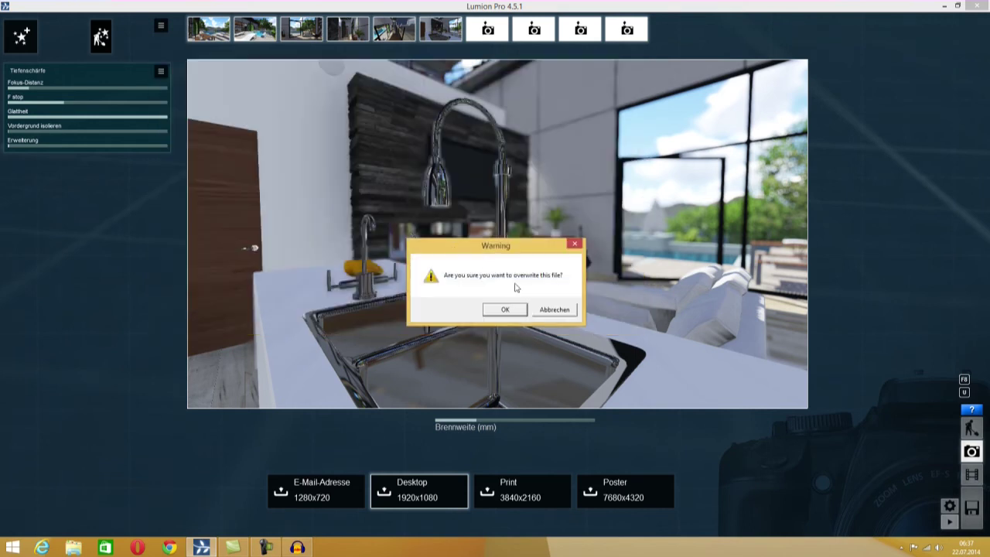
left_click(498, 307)
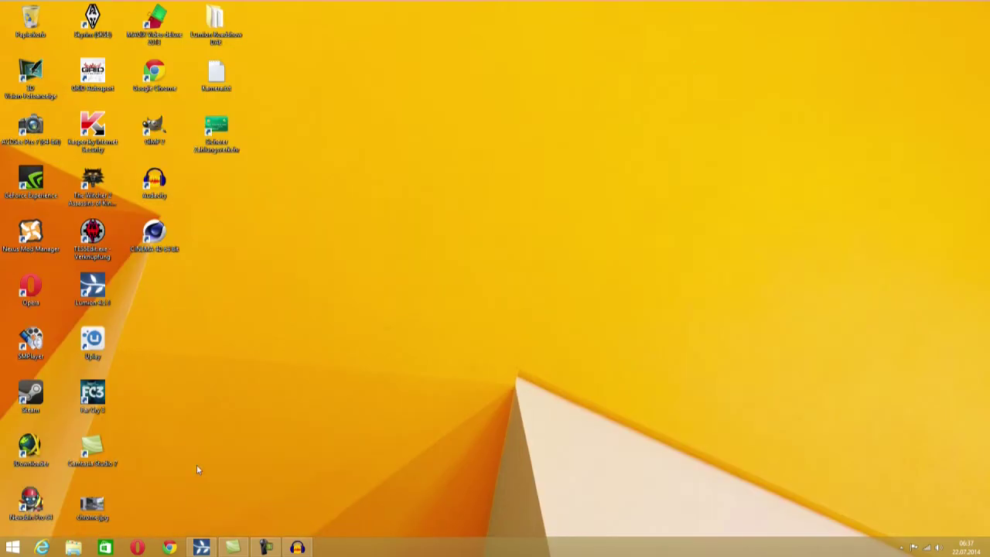
double_click(97, 505)
Back in build mode, lower the chrome sink material's Helligkeit for a matte brushed-steel look
left_click(201, 547)
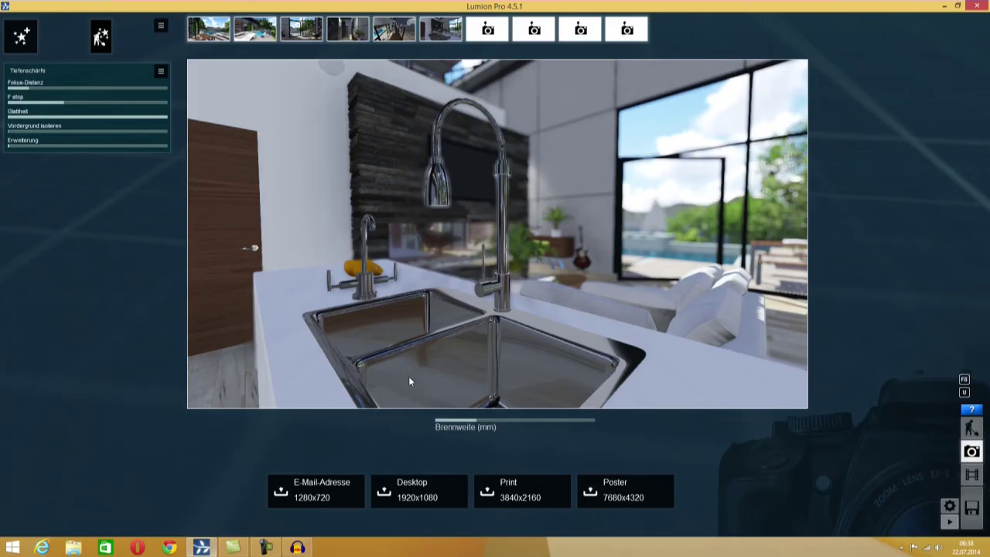
left_click(971, 427)
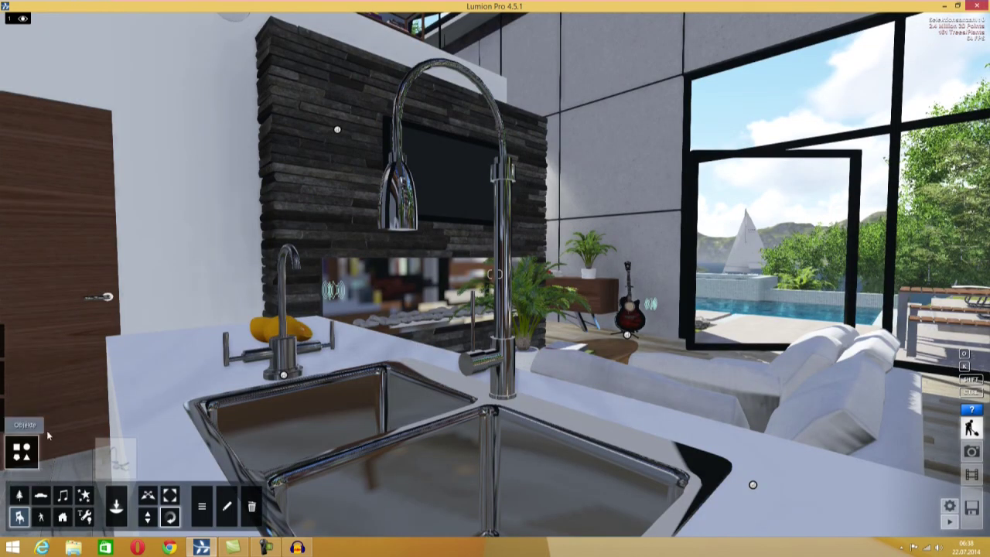
left_click(21, 409)
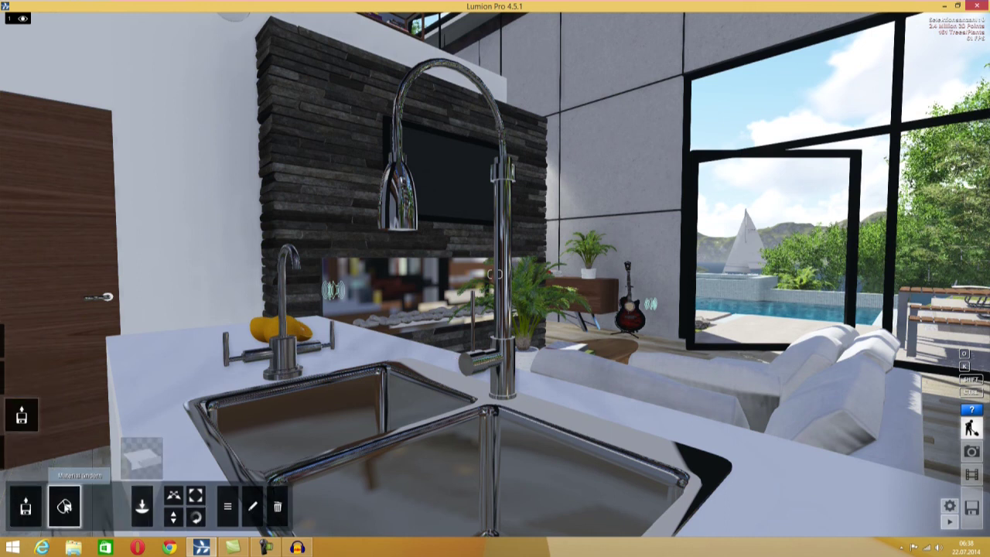
left_click(64, 507)
left_click(357, 205)
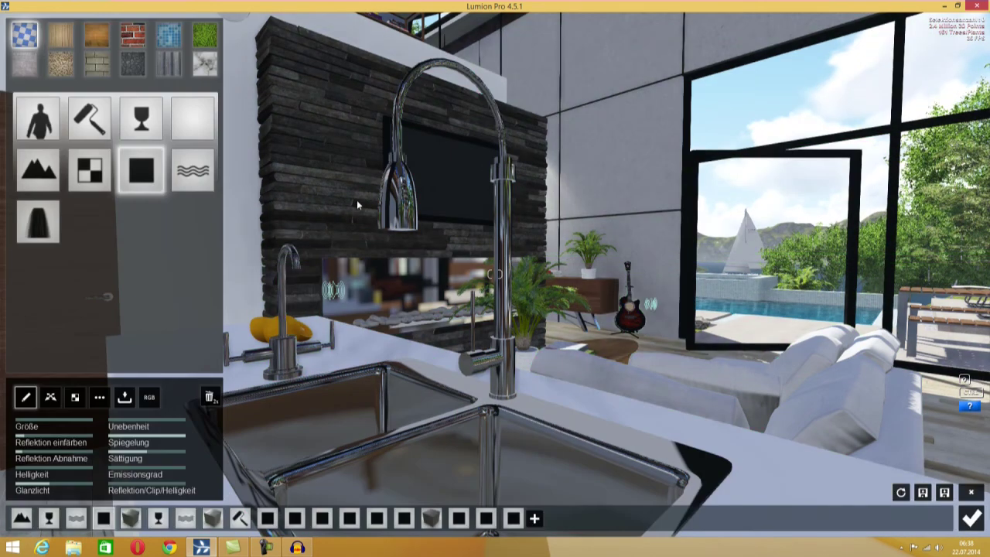
mouse_move(53, 480)
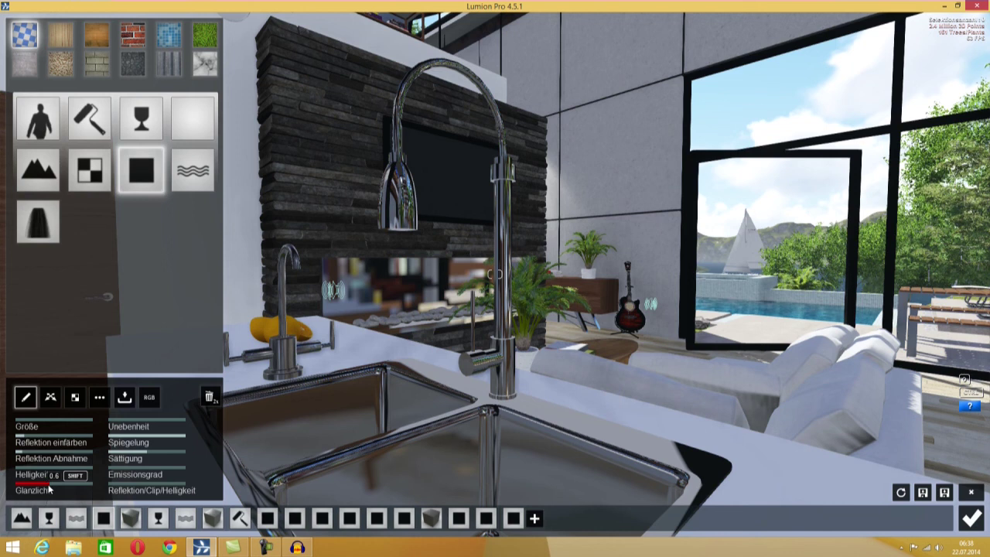
left_click_drag(49, 485, 31, 484)
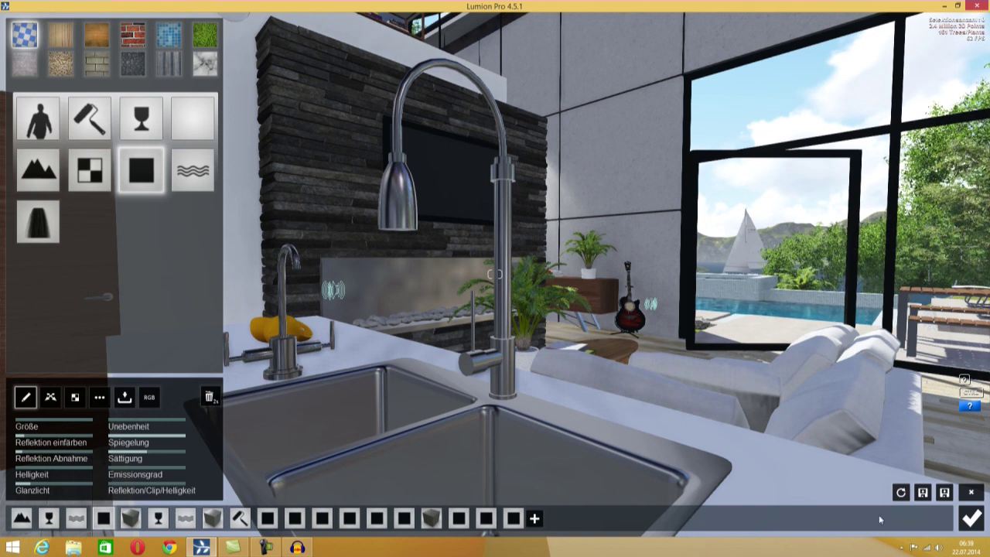
left_click(971, 518)
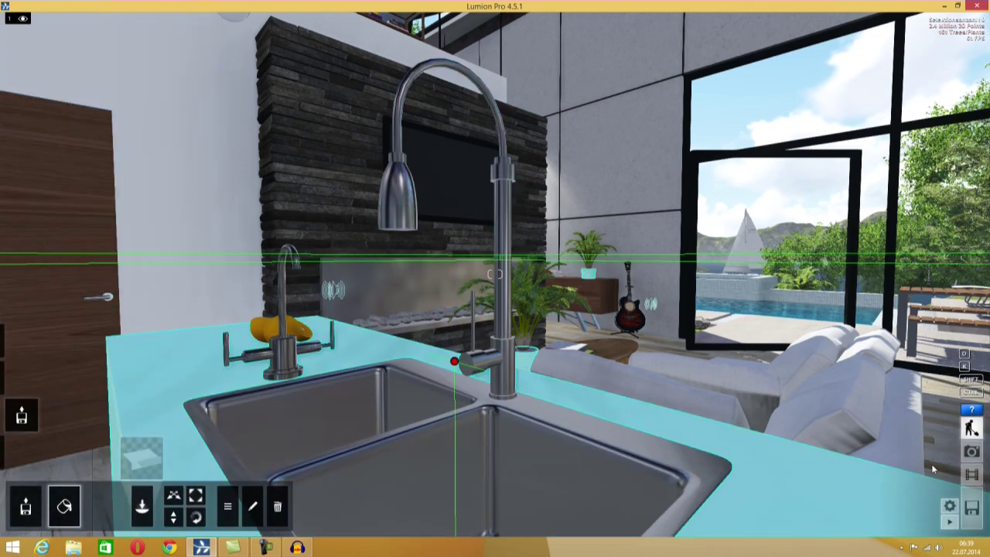
Render the brushed-steel shot at 1920x1080 over chrome.jpg, then minimize Lumion
left_click(972, 452)
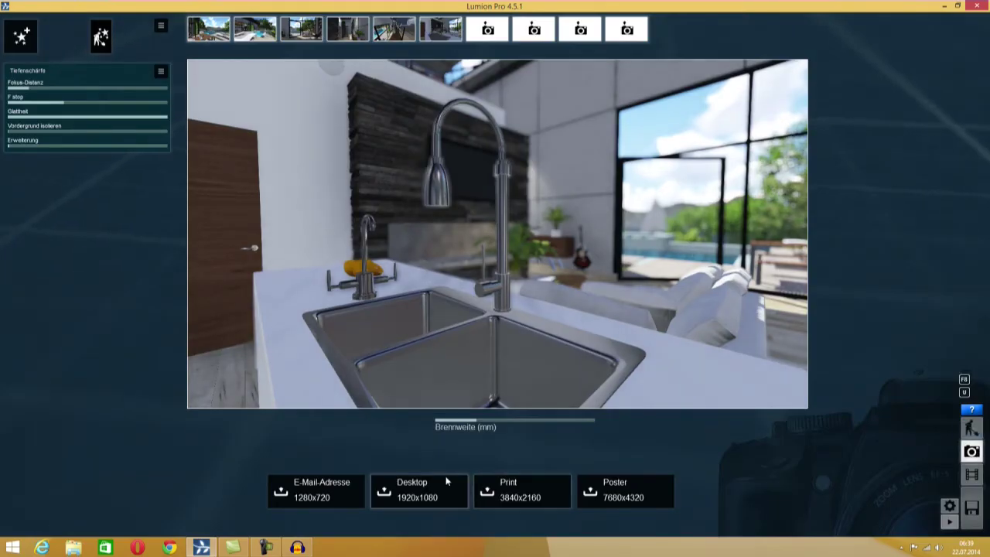
left_click(421, 491)
double_click(422, 177)
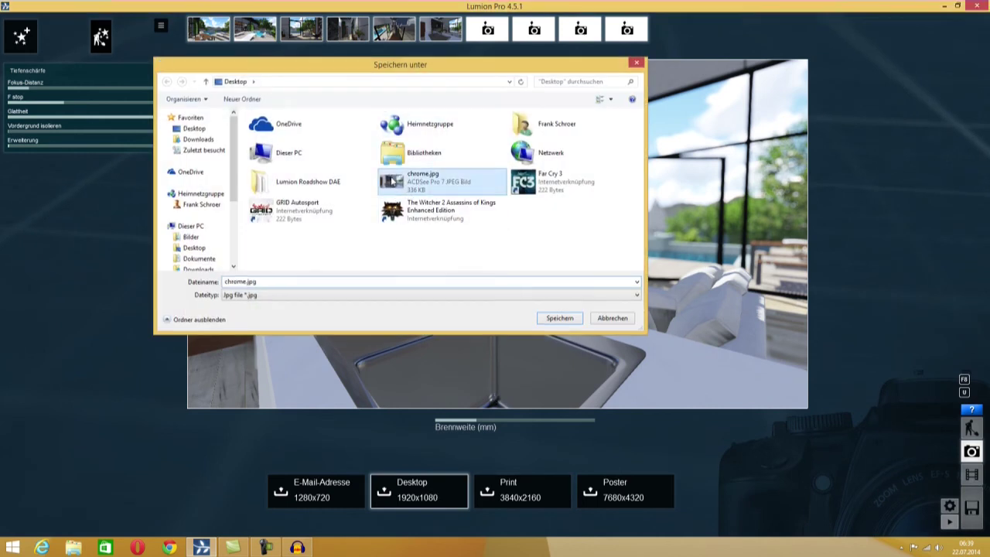
left_click(503, 311)
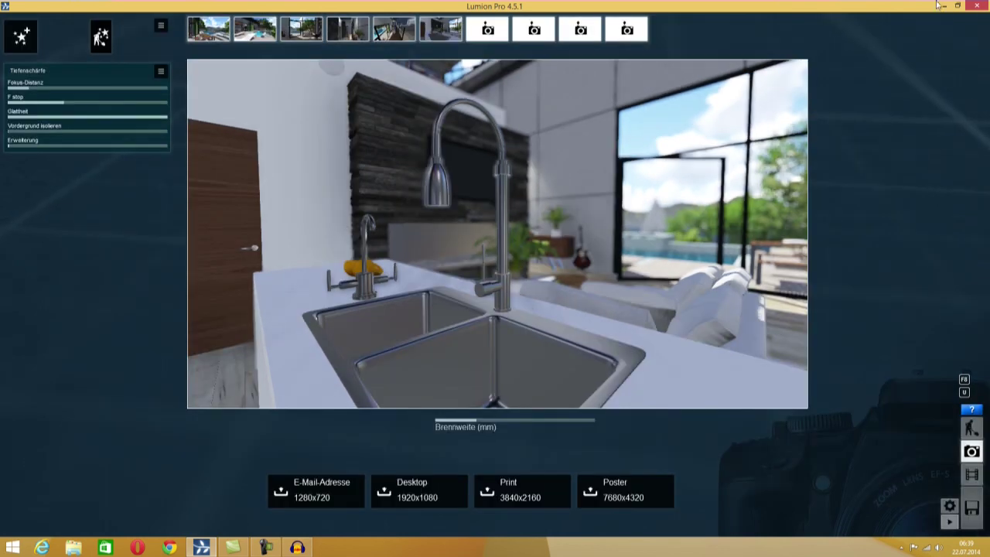
left_click(944, 5)
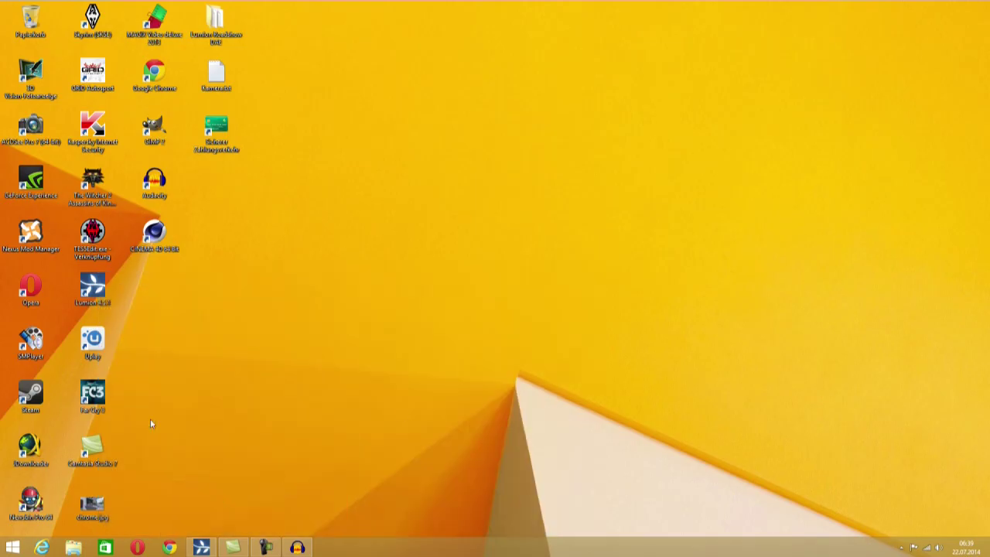
Open chrome.jpg from the desktop to view the final brushed-steel render
double_click(100, 514)
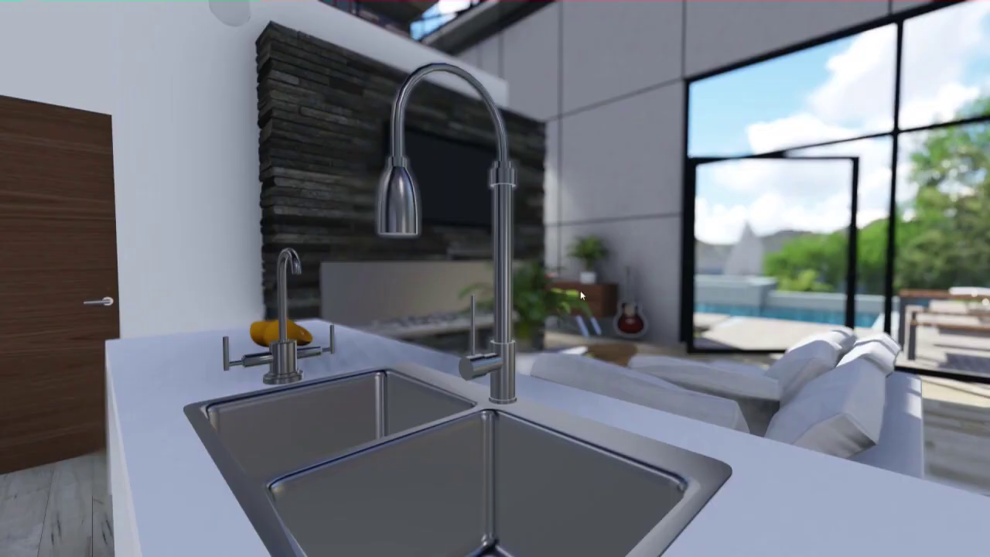